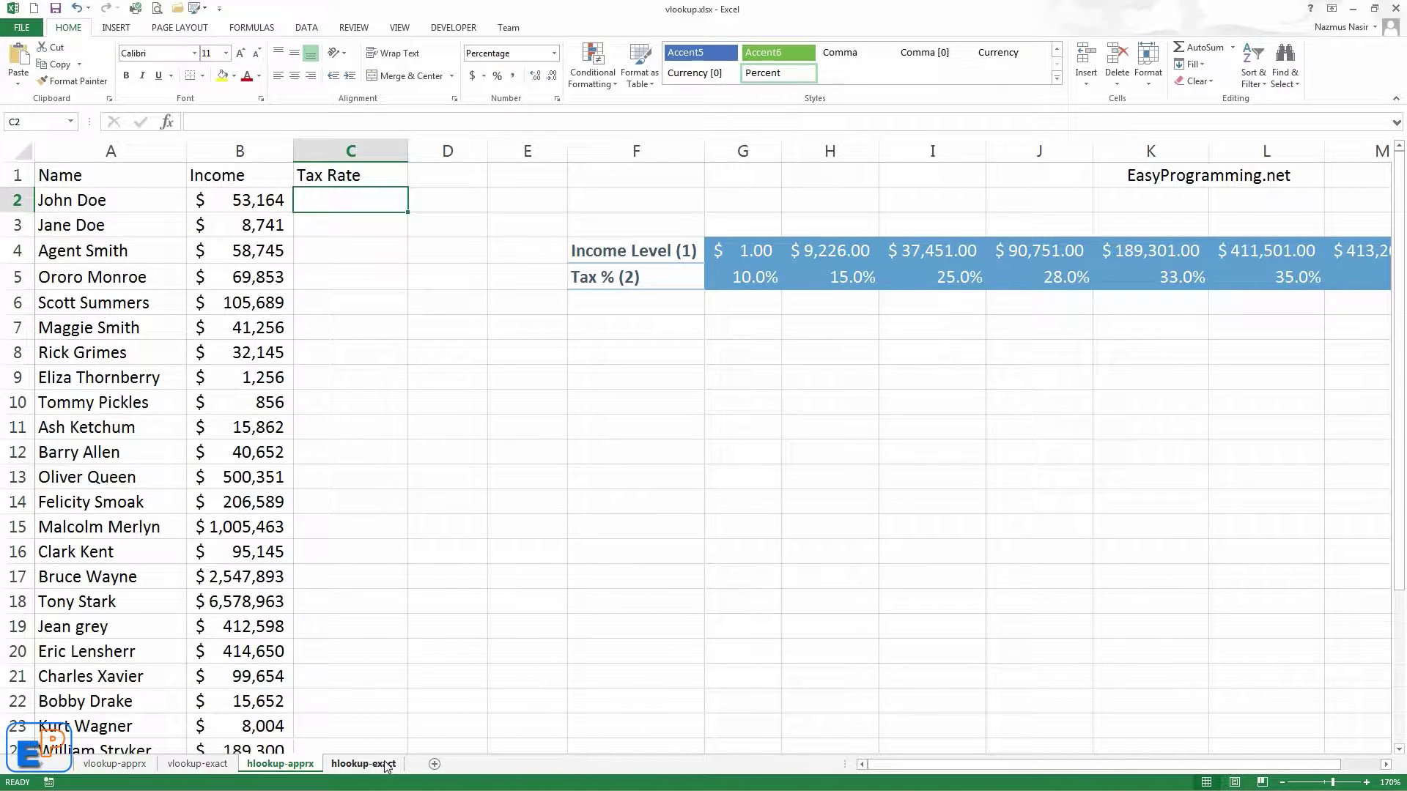
Look over the names, incomes and the G4:M5 income-level tax table, ending on cell C2
drag(132, 204, 271, 236)
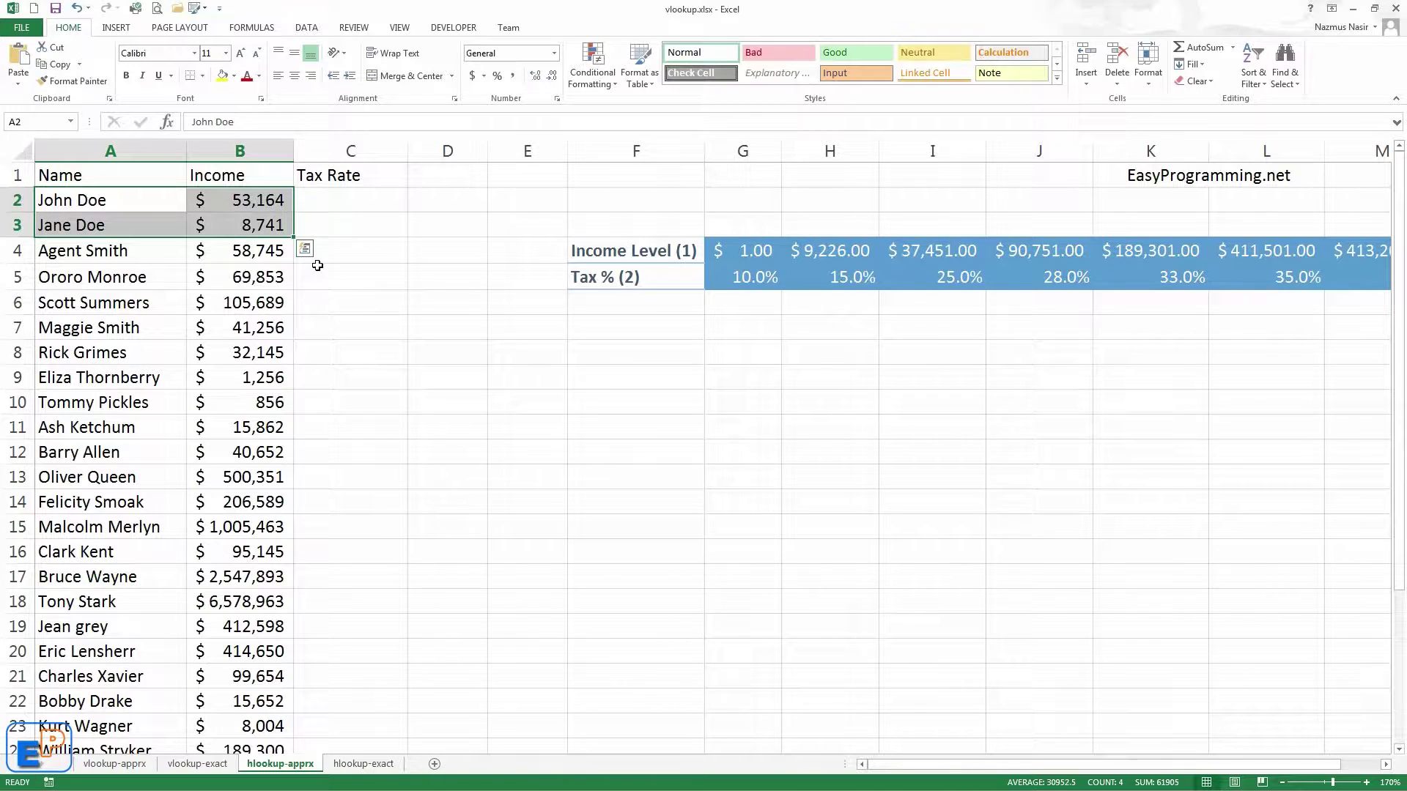
click(365, 205)
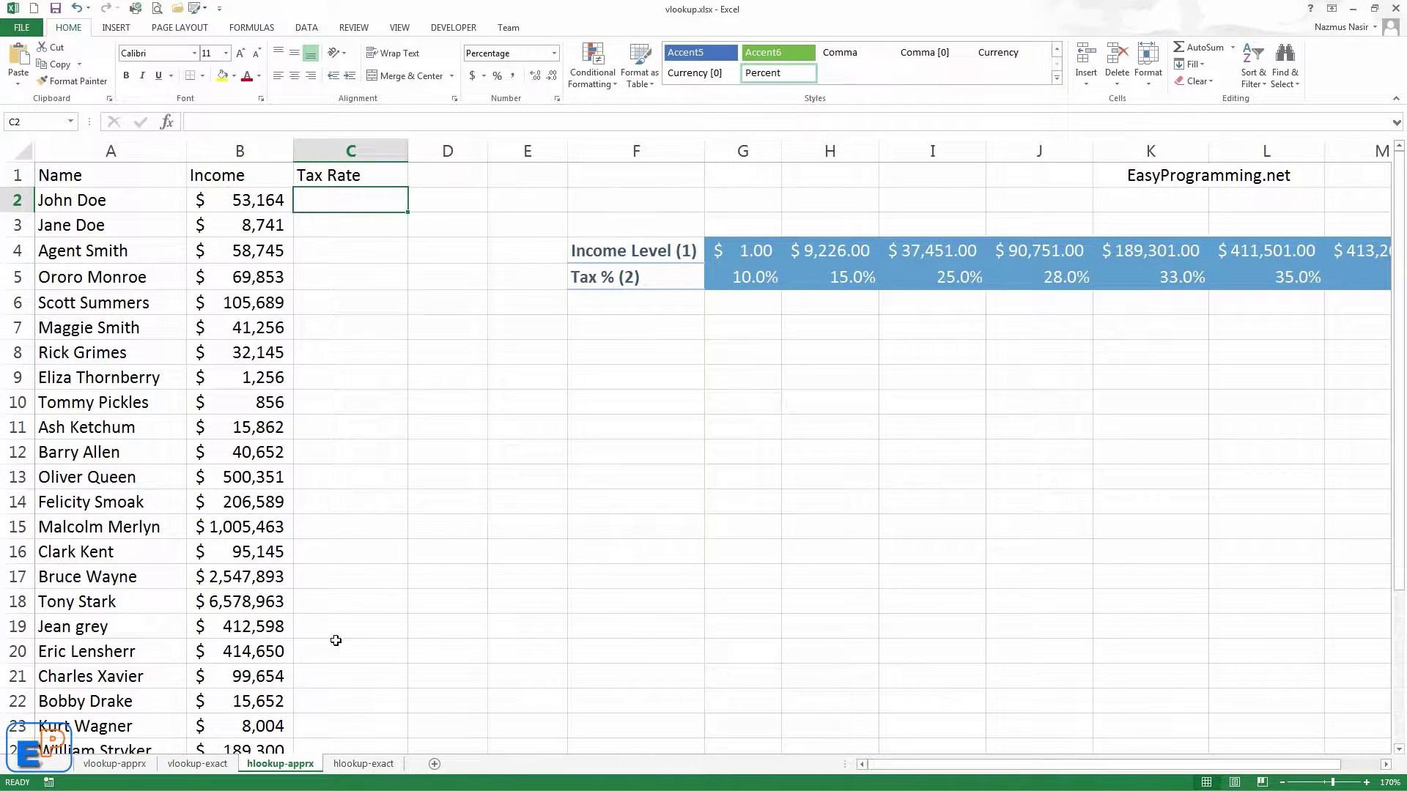
drag(661, 247, 1391, 279)
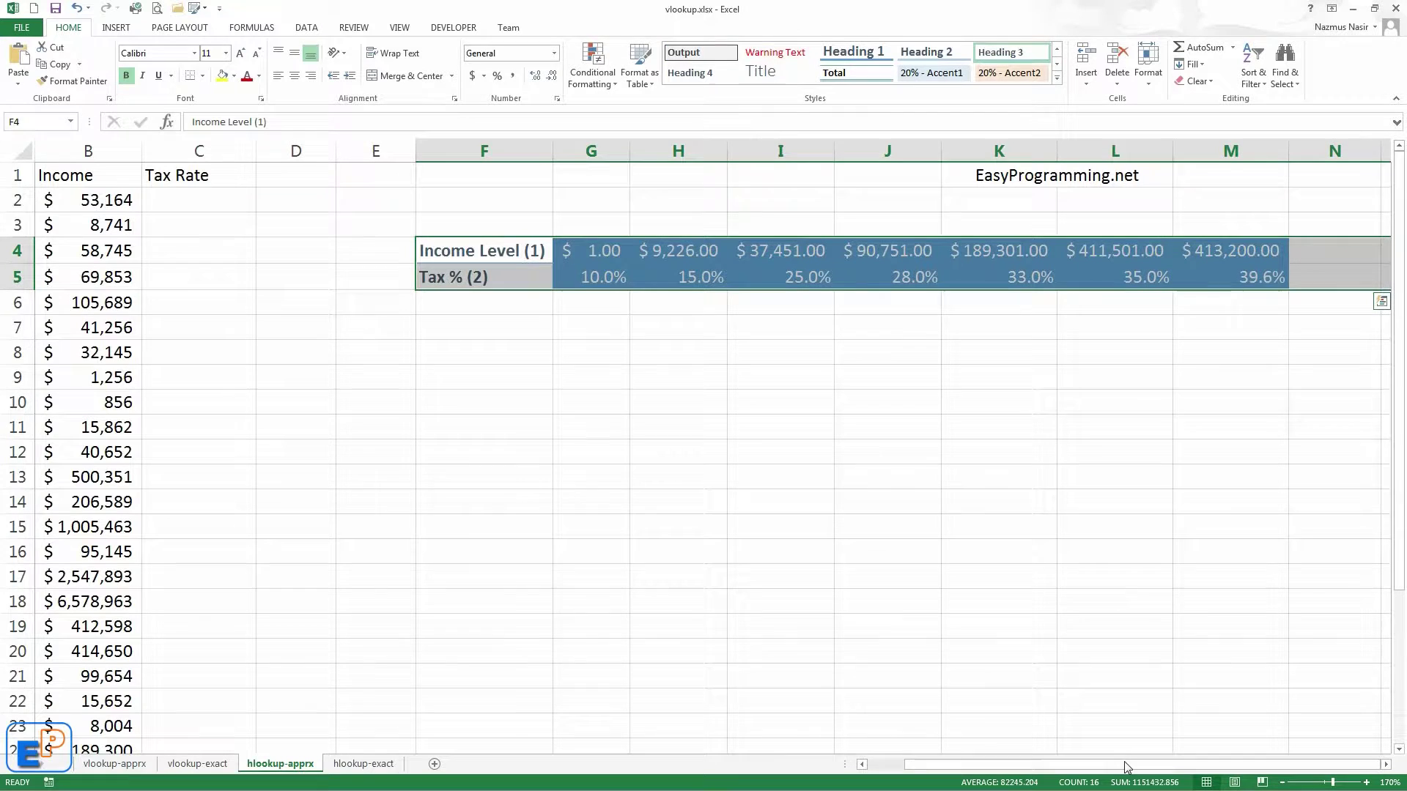
click(1145, 355)
drag(590, 276, 1272, 250)
drag(1058, 768, 1019, 767)
click(383, 200)
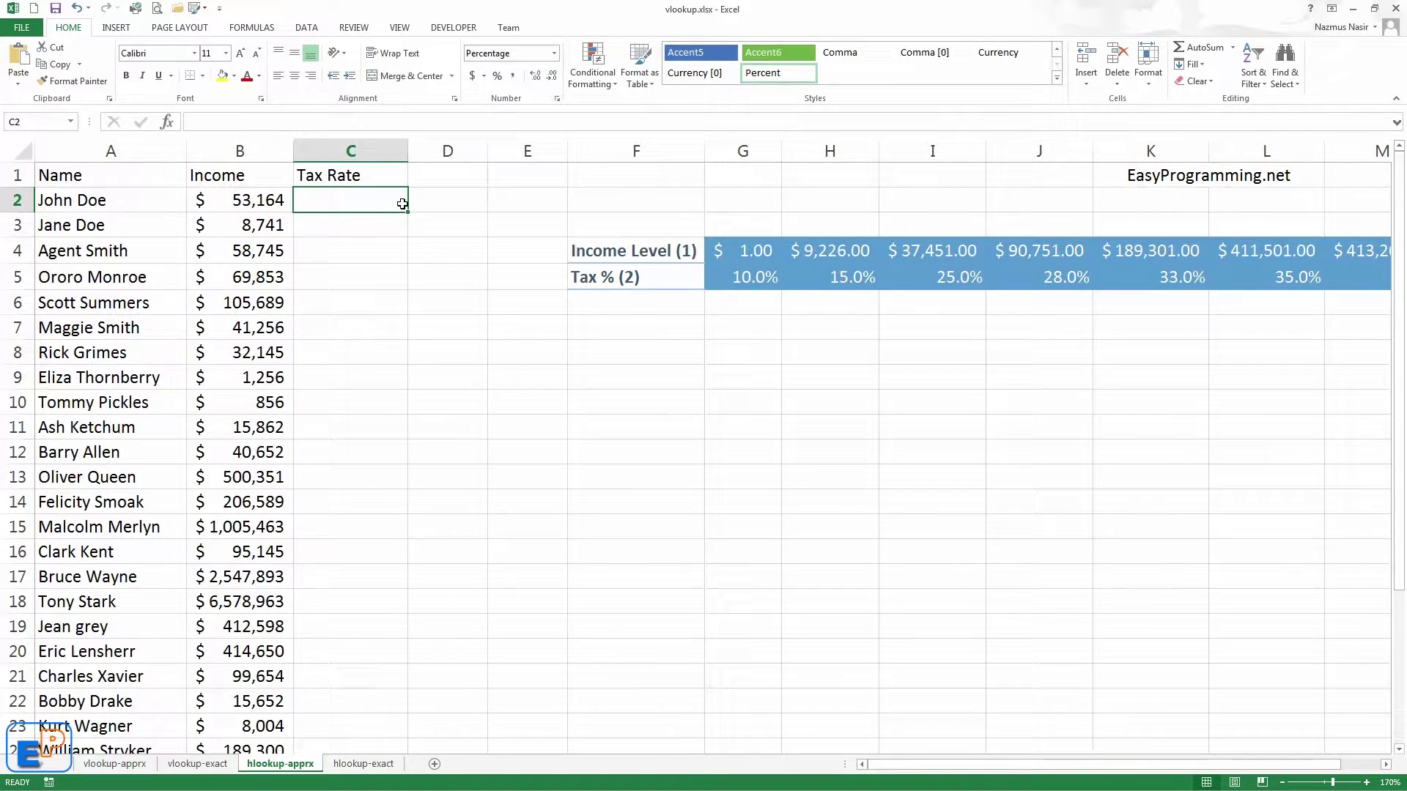
Enter =HLOOKUP(B2,$G$4:$M$5,2,) in C2 with an absolute table range
text(=v)
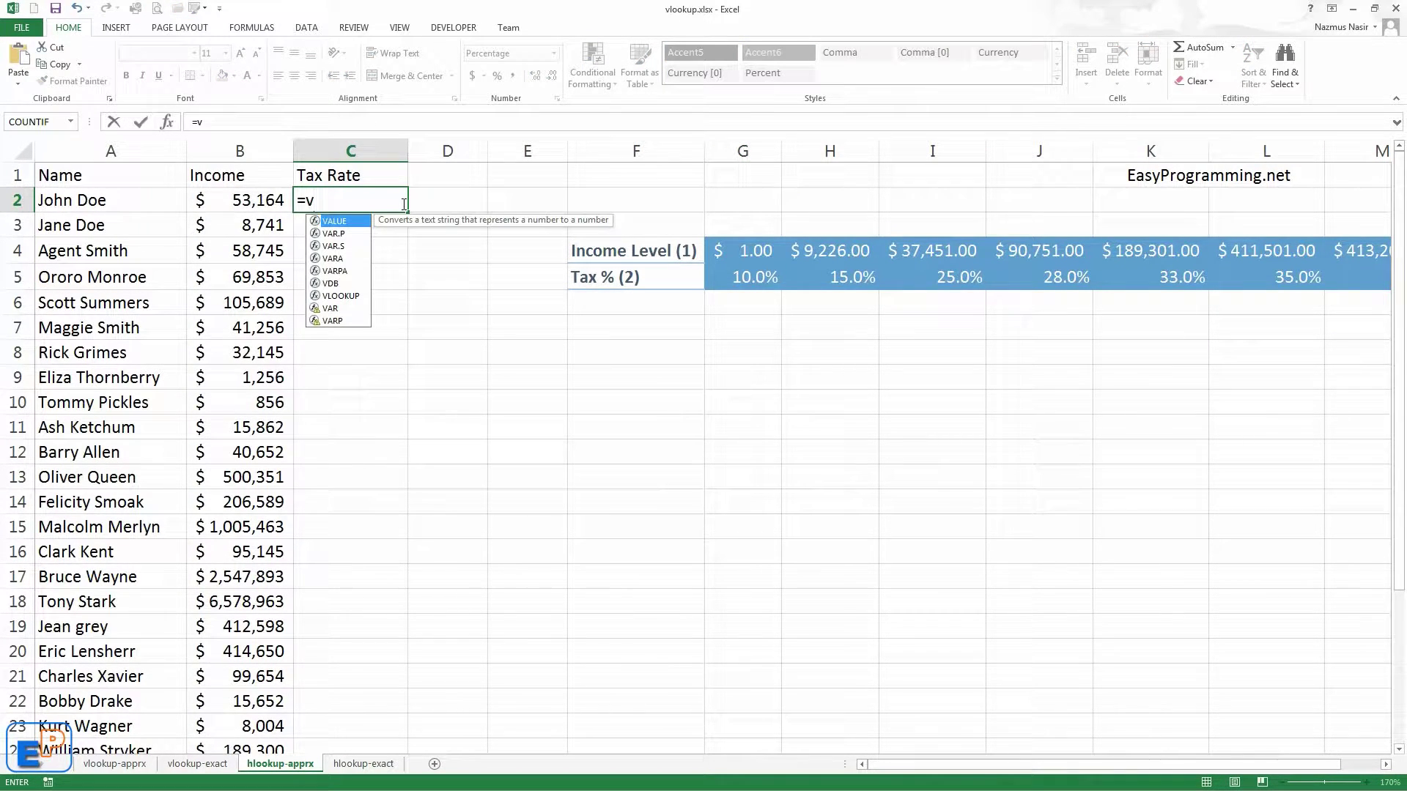
key(BackSpace)
text(hl)
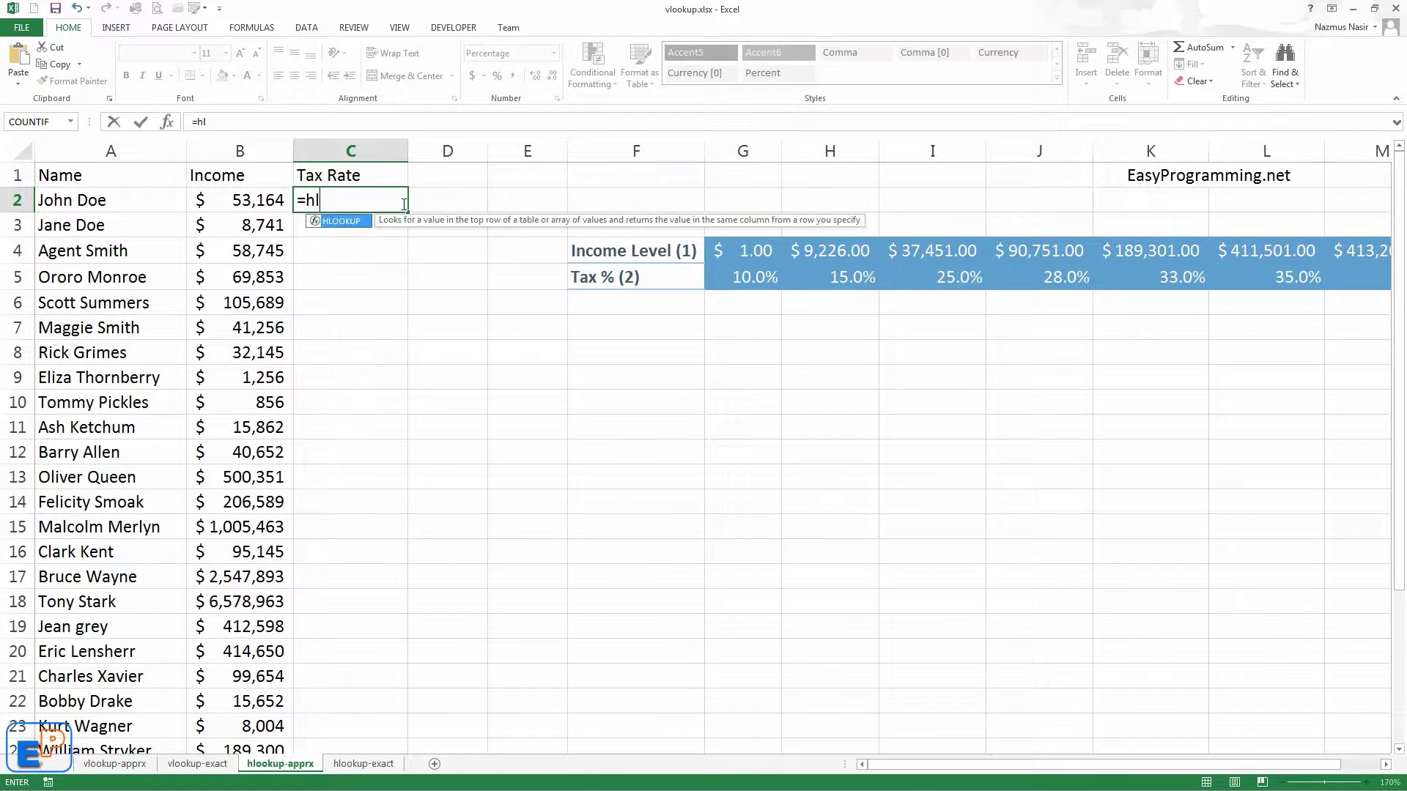
key(Tab)
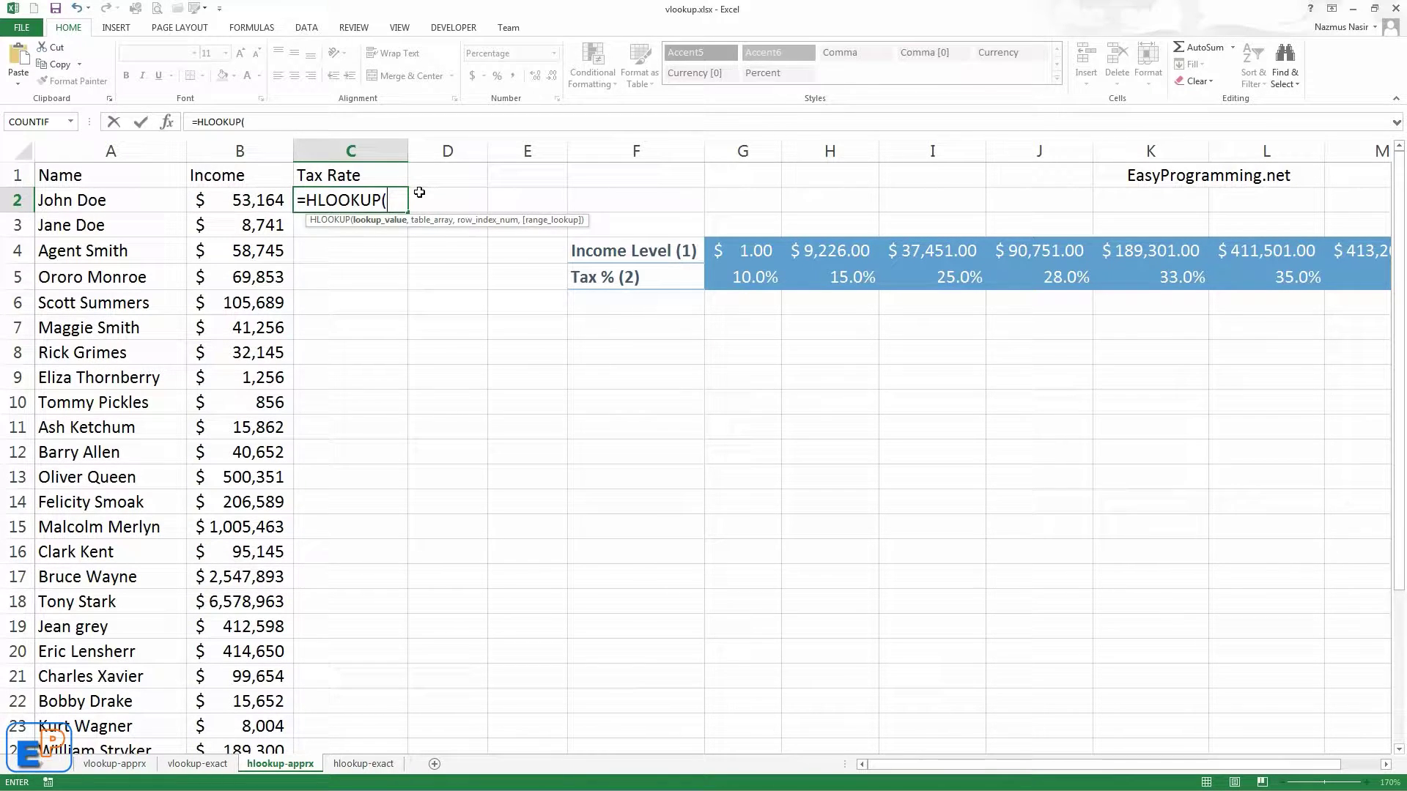
click(249, 200)
text(,)
drag(761, 251, 1382, 277)
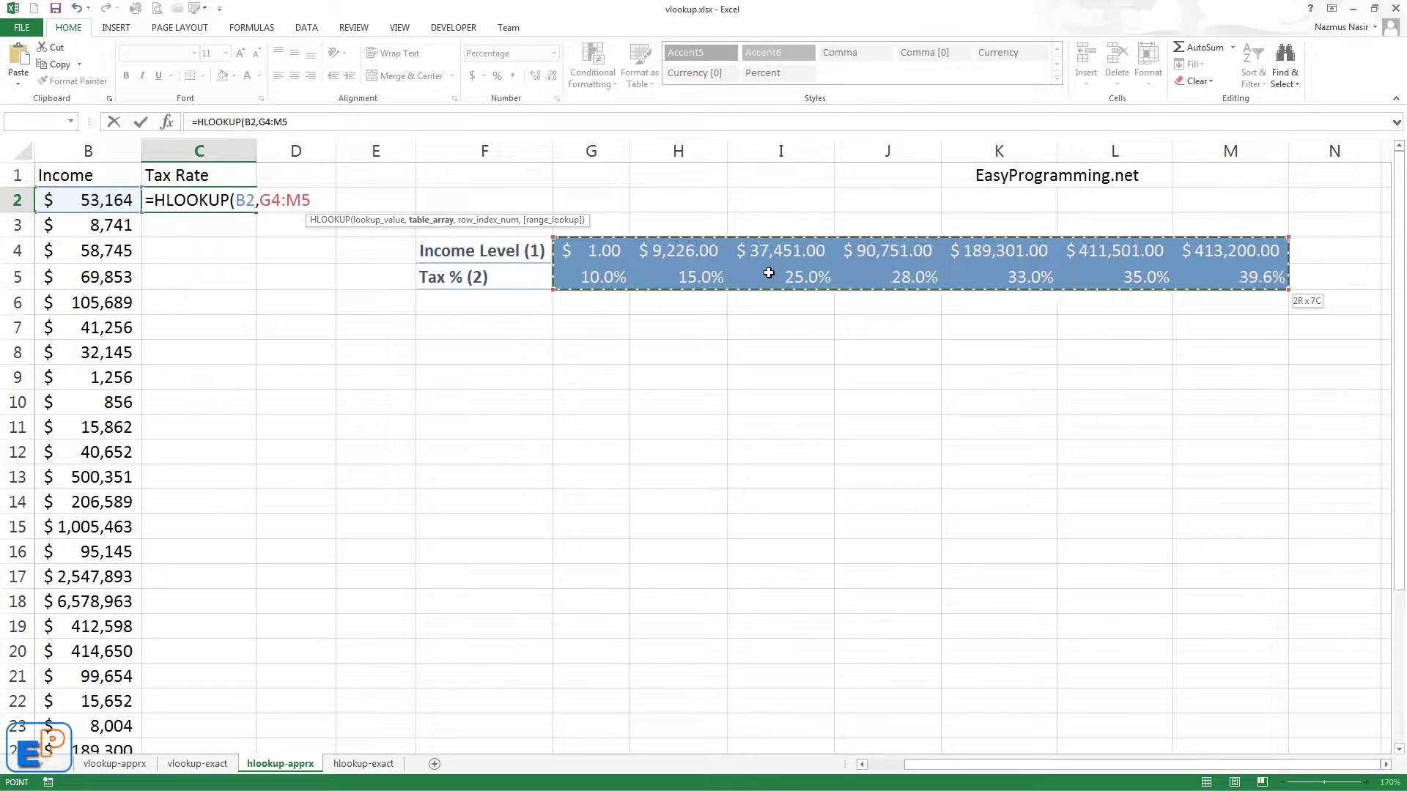
key(F4)
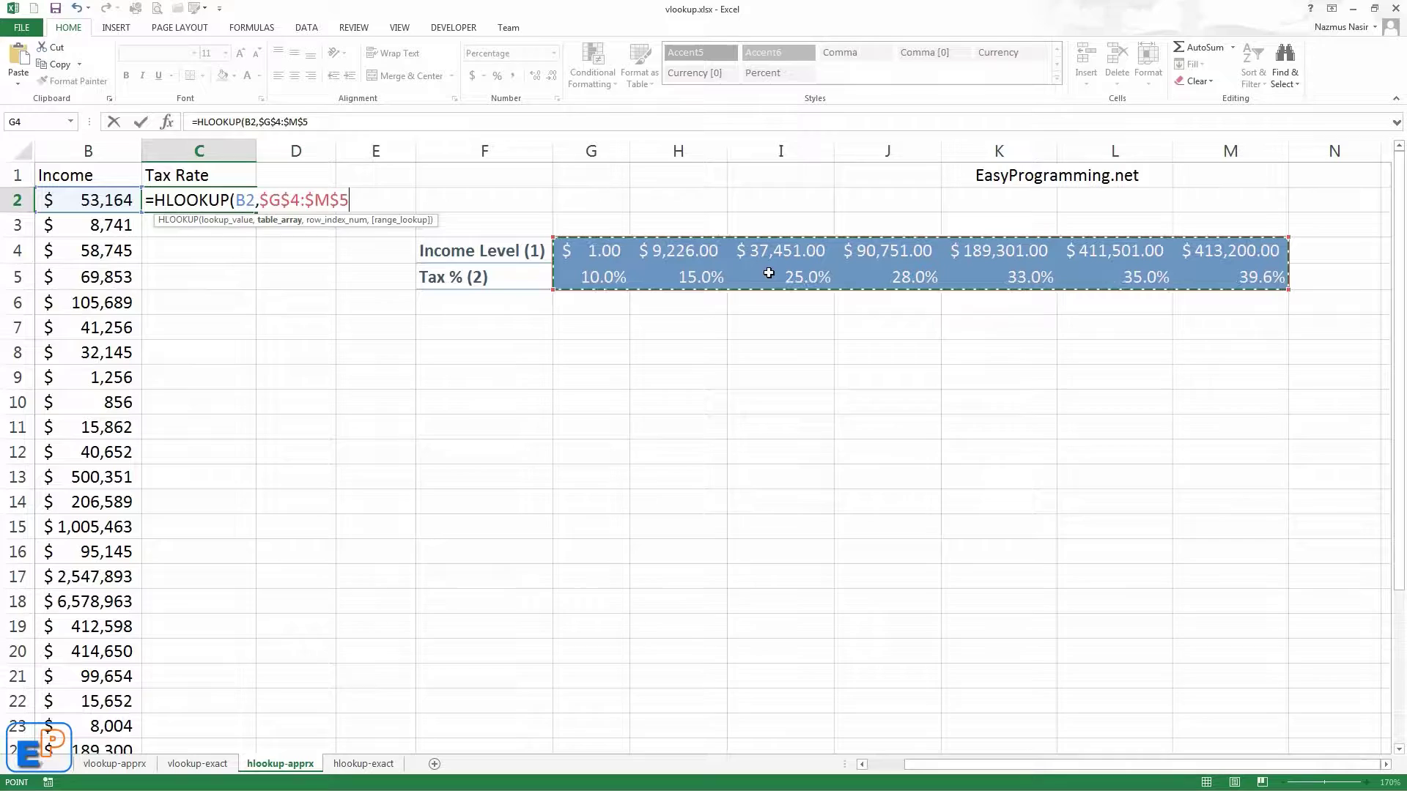
text(,)
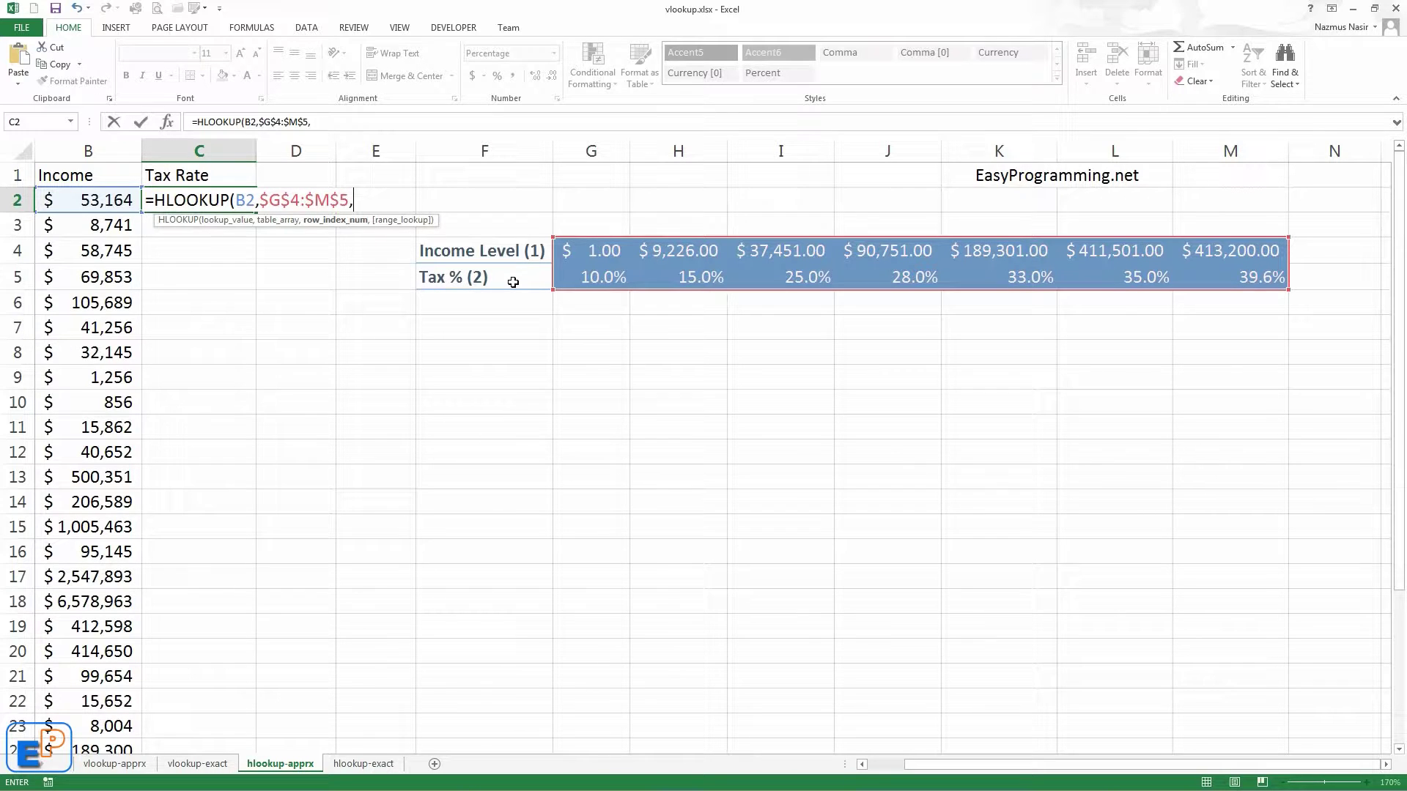
text(2,)
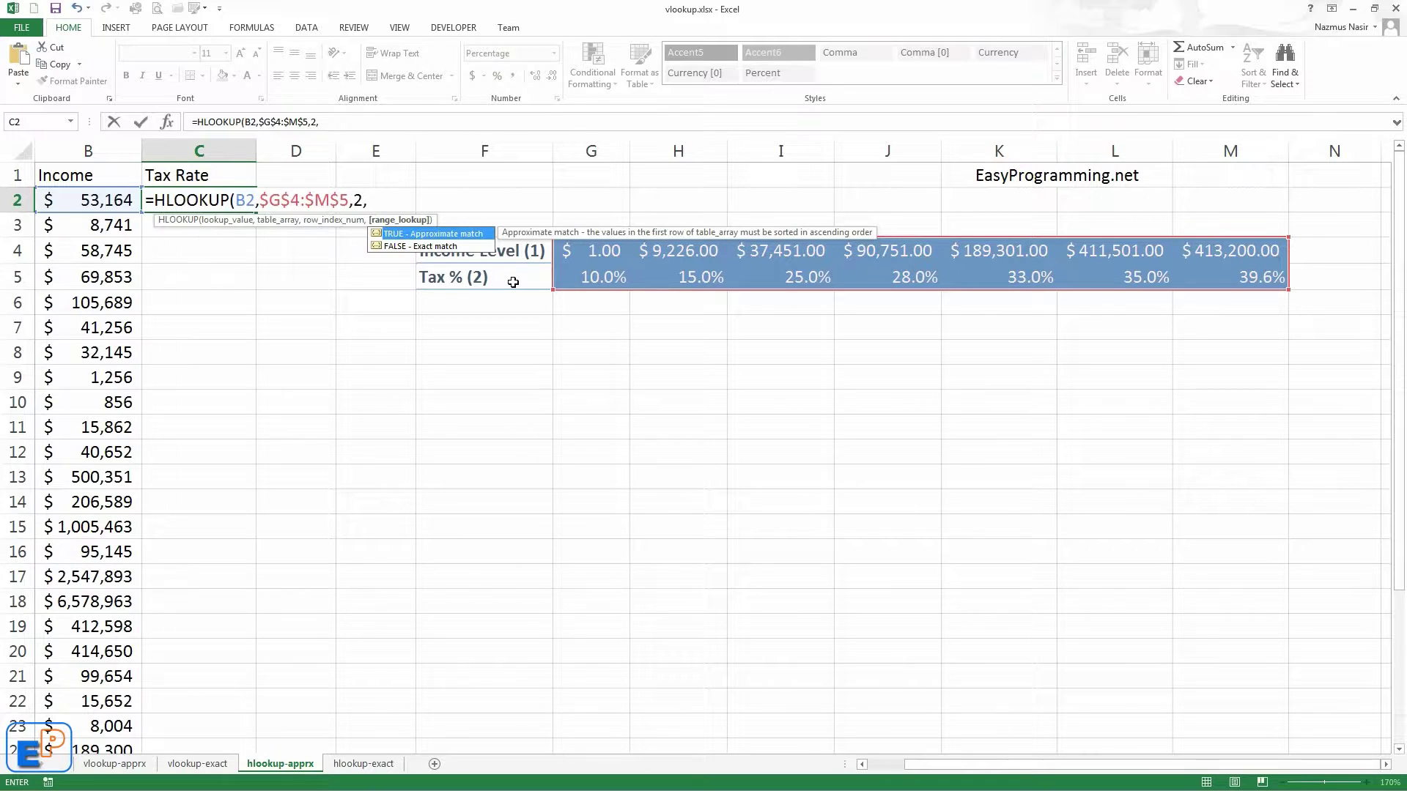
key(Return)
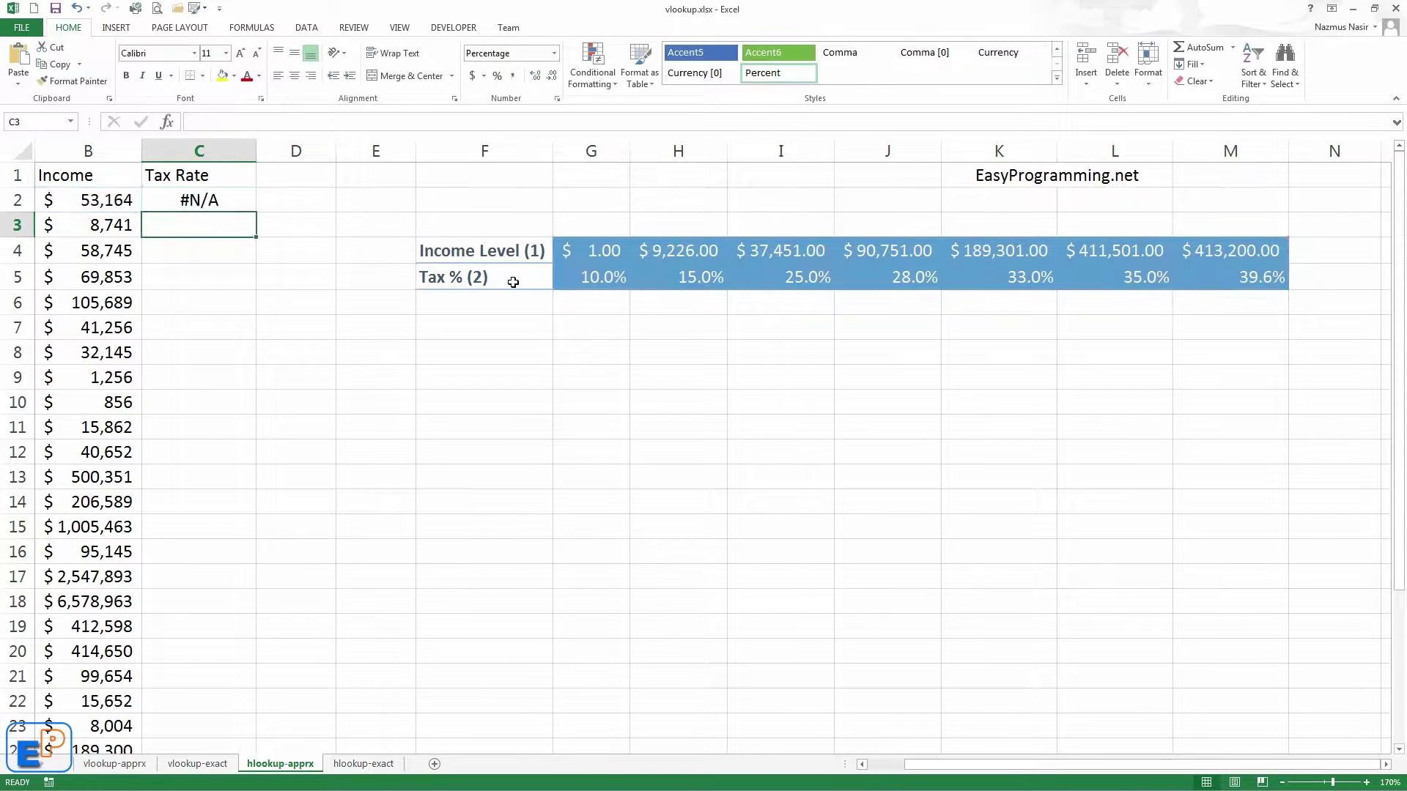
Add 1 as the approximate-match argument so C2 returns a 25.0% tax rate
key(Up)
click(315, 122)
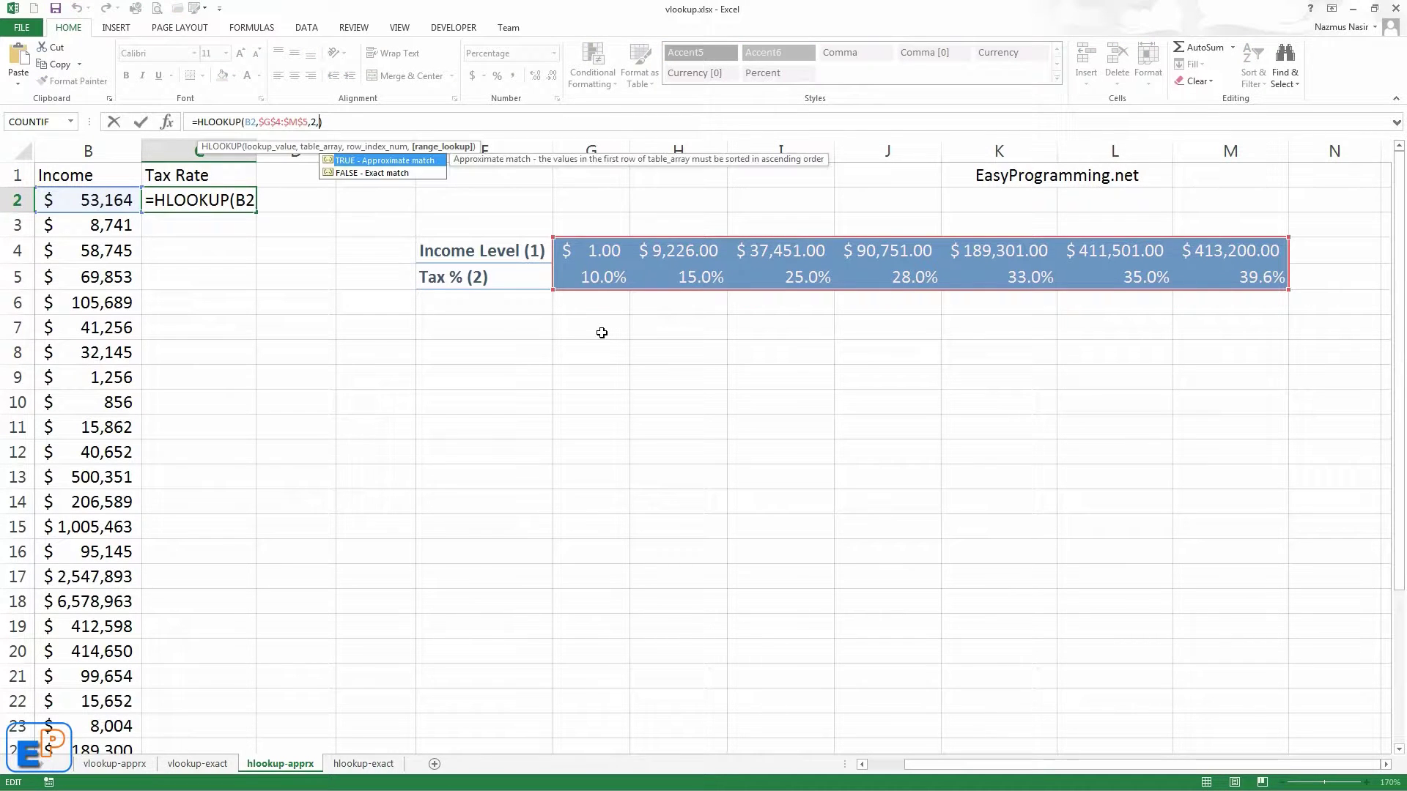
text(1)
key(Return)
key(Up)
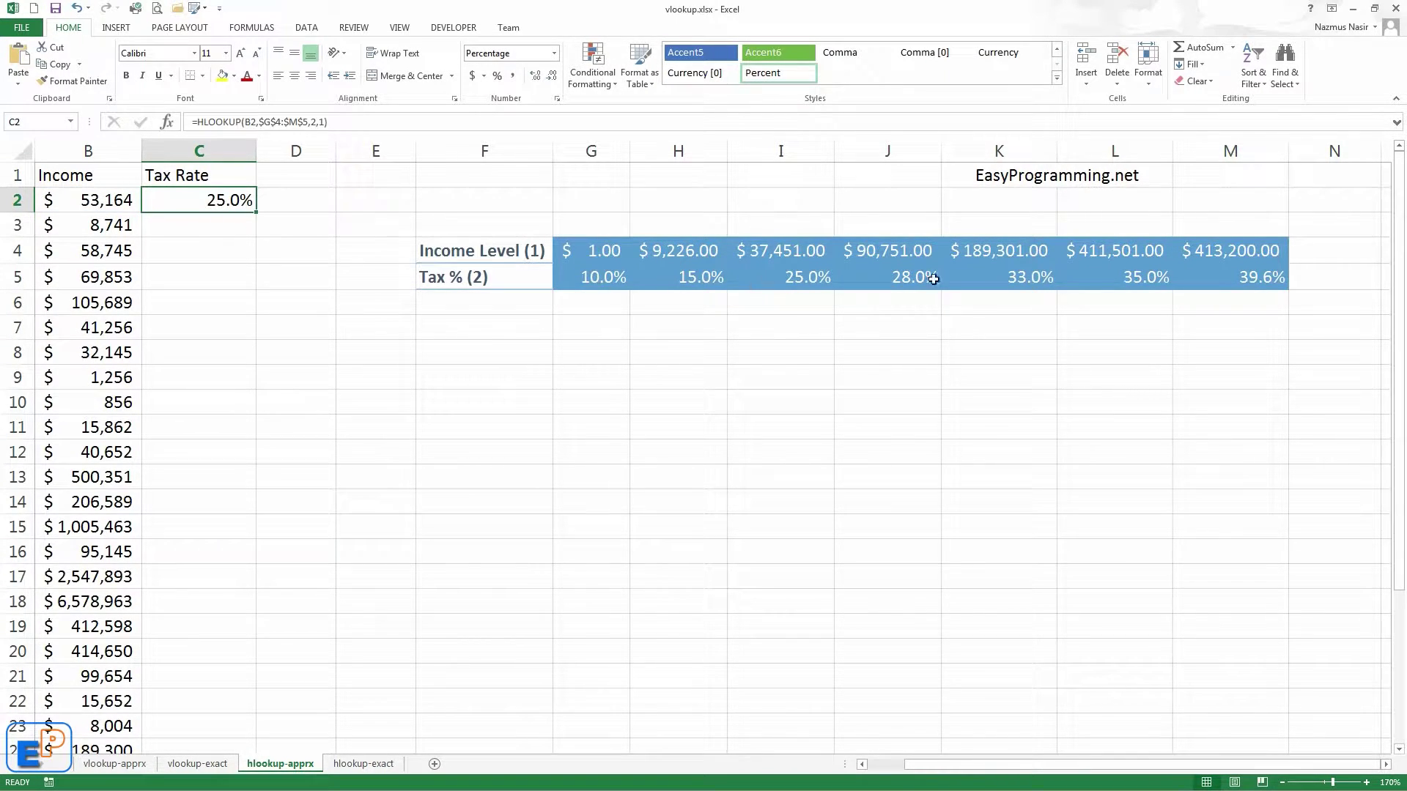
Copy C2's HLOOKUP down to C31, giving rates from 10.0% for $8,741 to 39.6% for $500,351
double_click(255, 213)
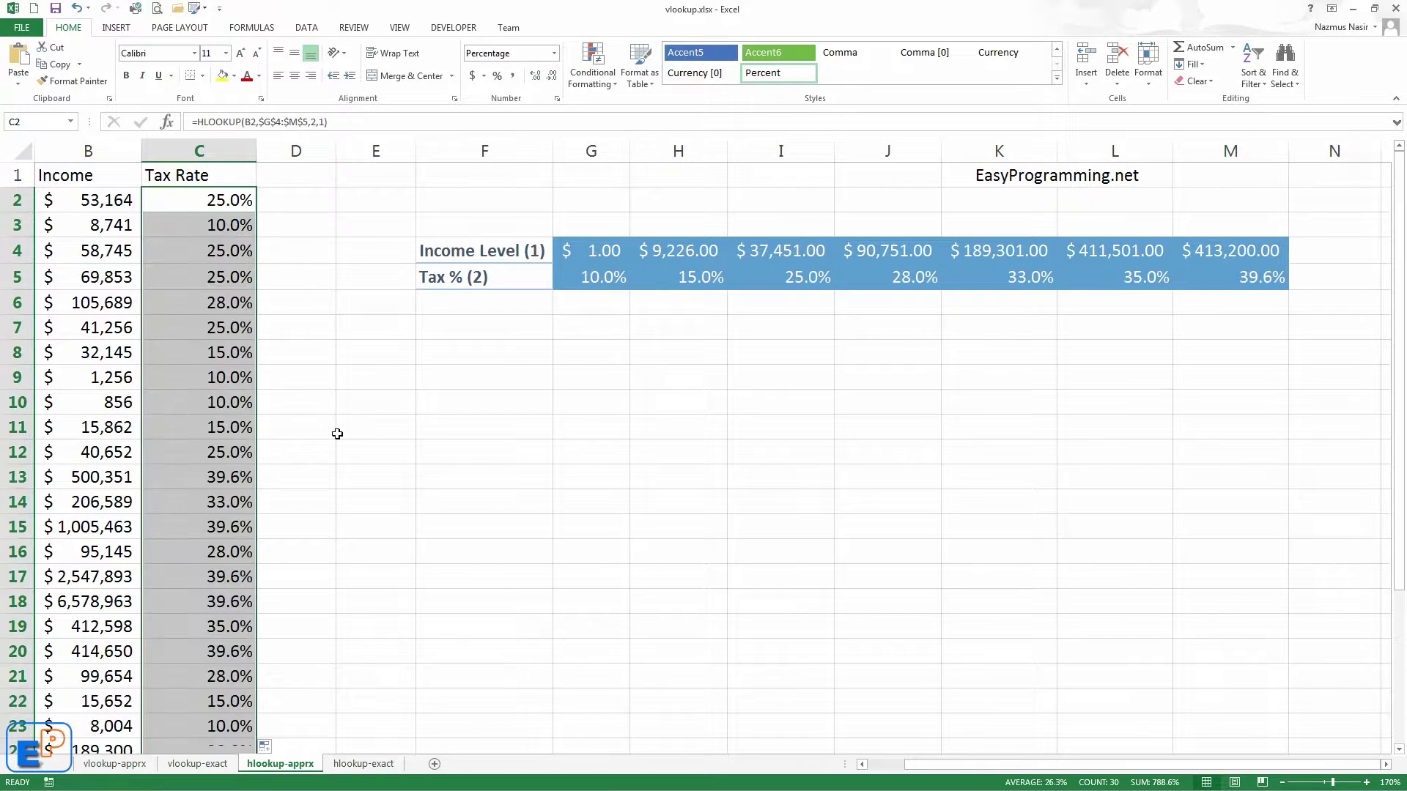
scroll(305, 614, down, 2)
scroll(305, 613, down, 2)
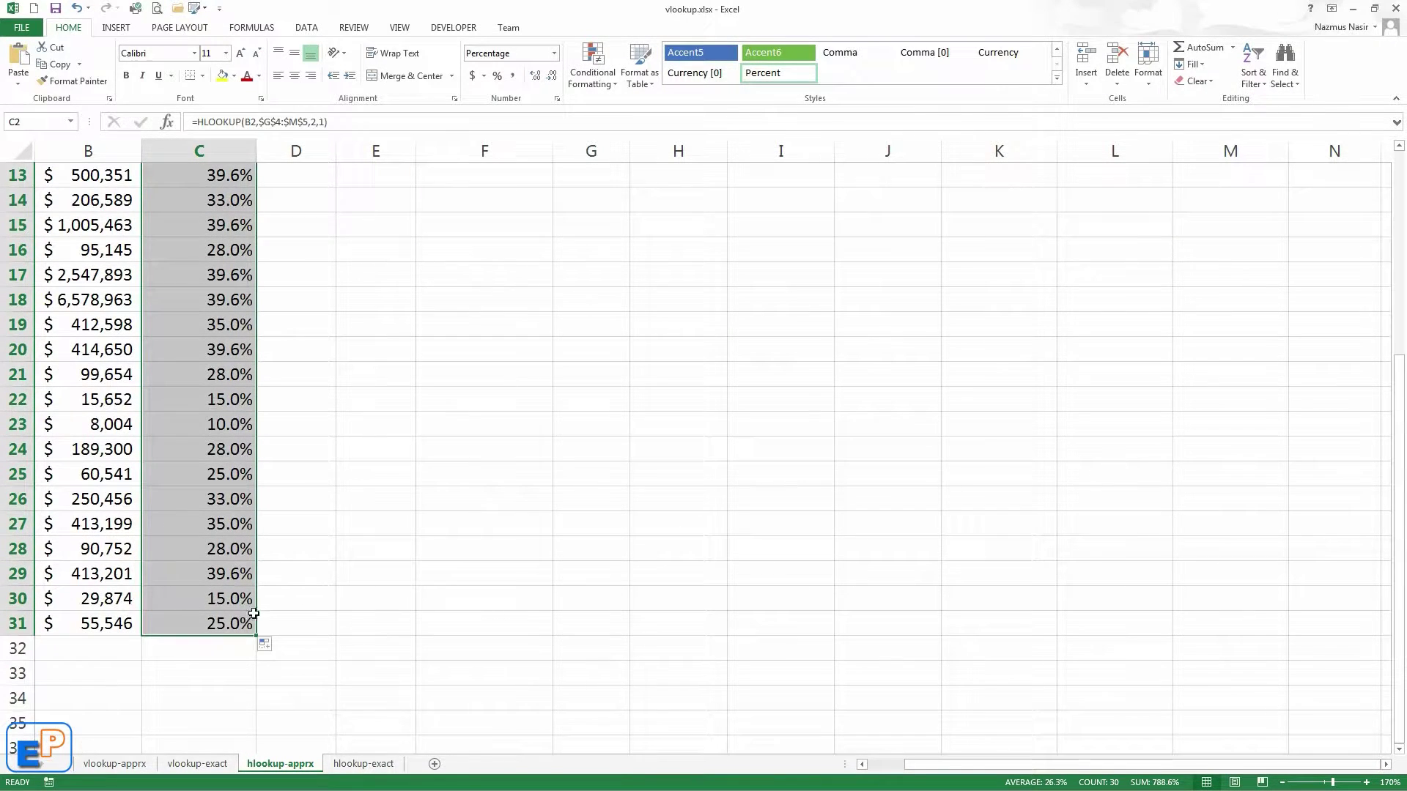
click(225, 574)
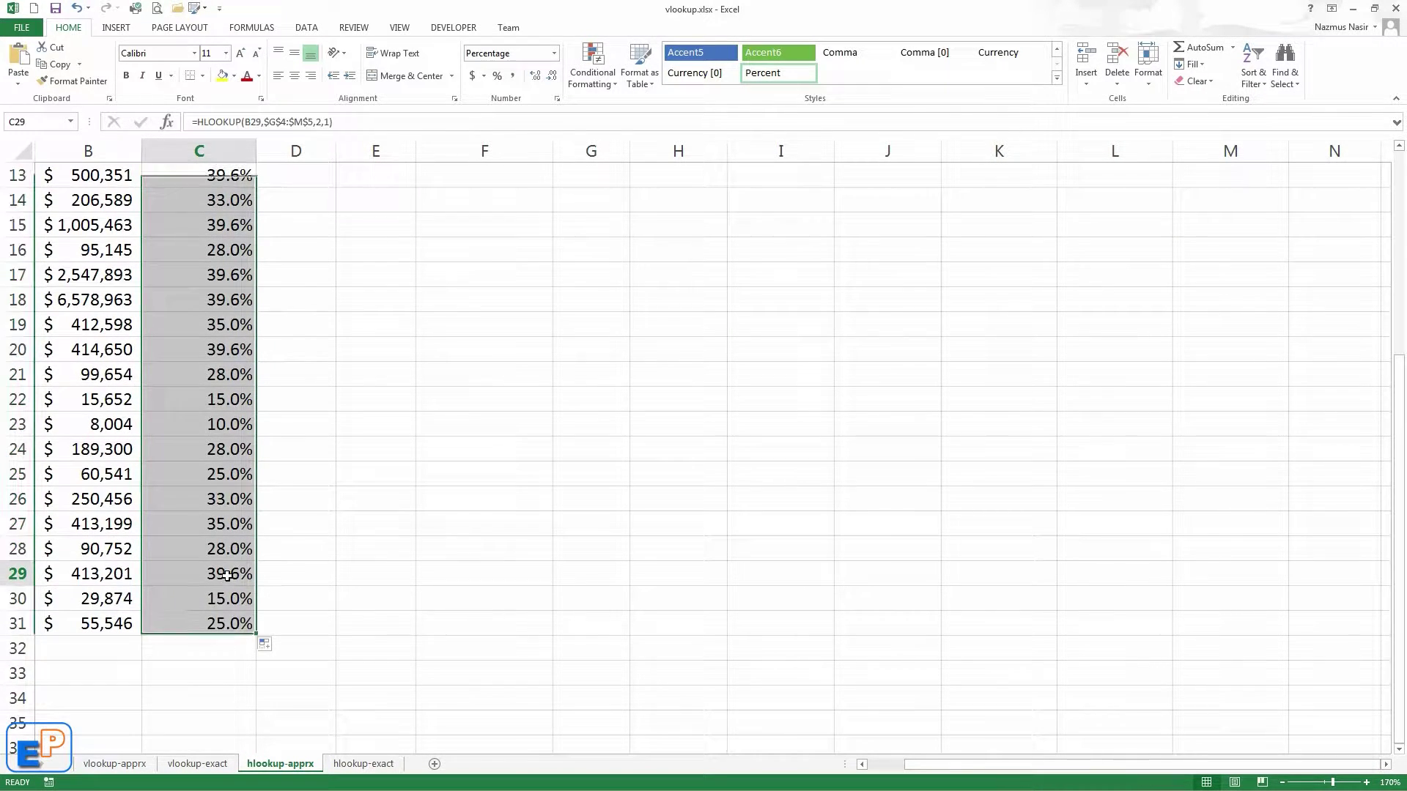
click(889, 765)
scroll(982, 518, up, 4)
drag(1029, 764, 996, 765)
click(1242, 282)
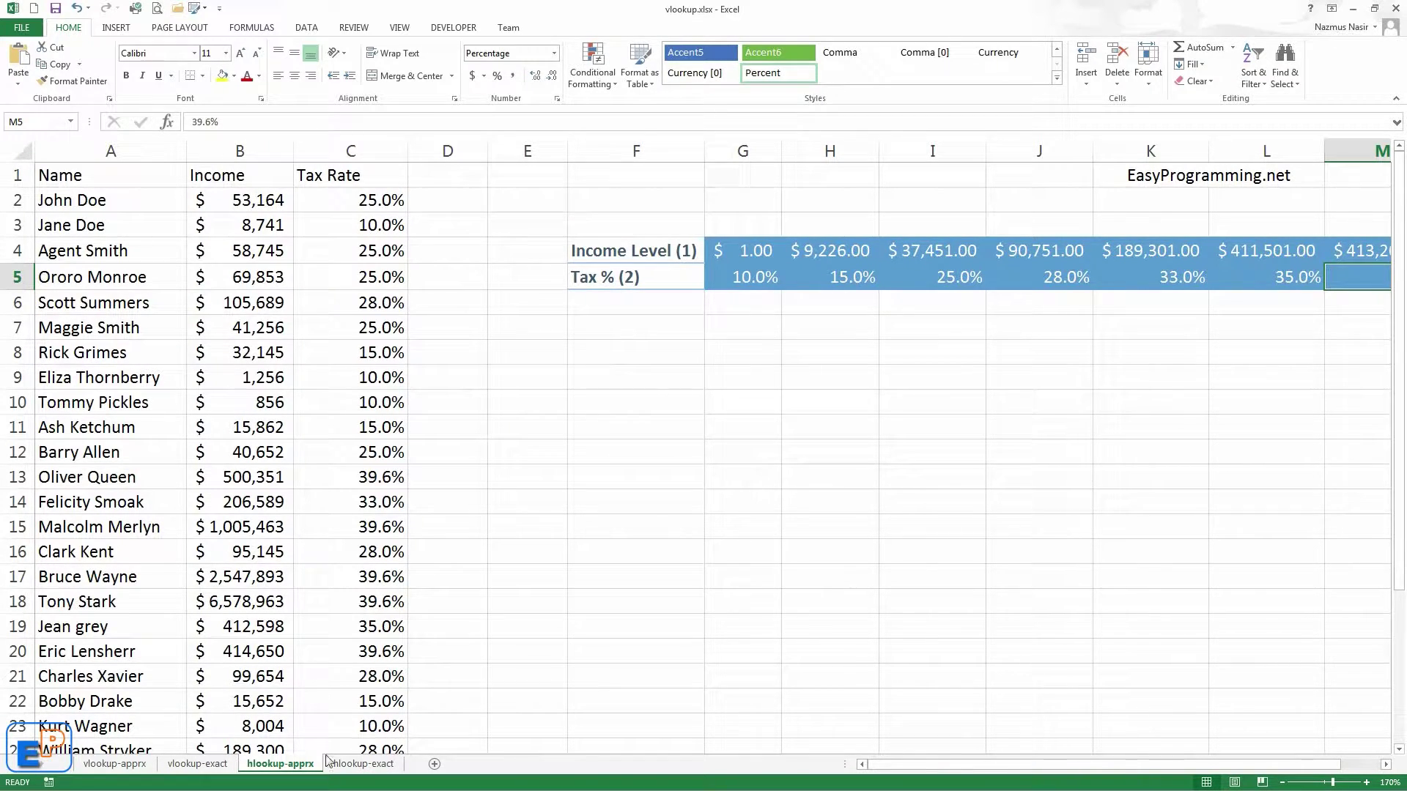
Switch to the hlookup-exact sheet and review the Troublemaker IDs and the Person ID/Name rows
click(350, 770)
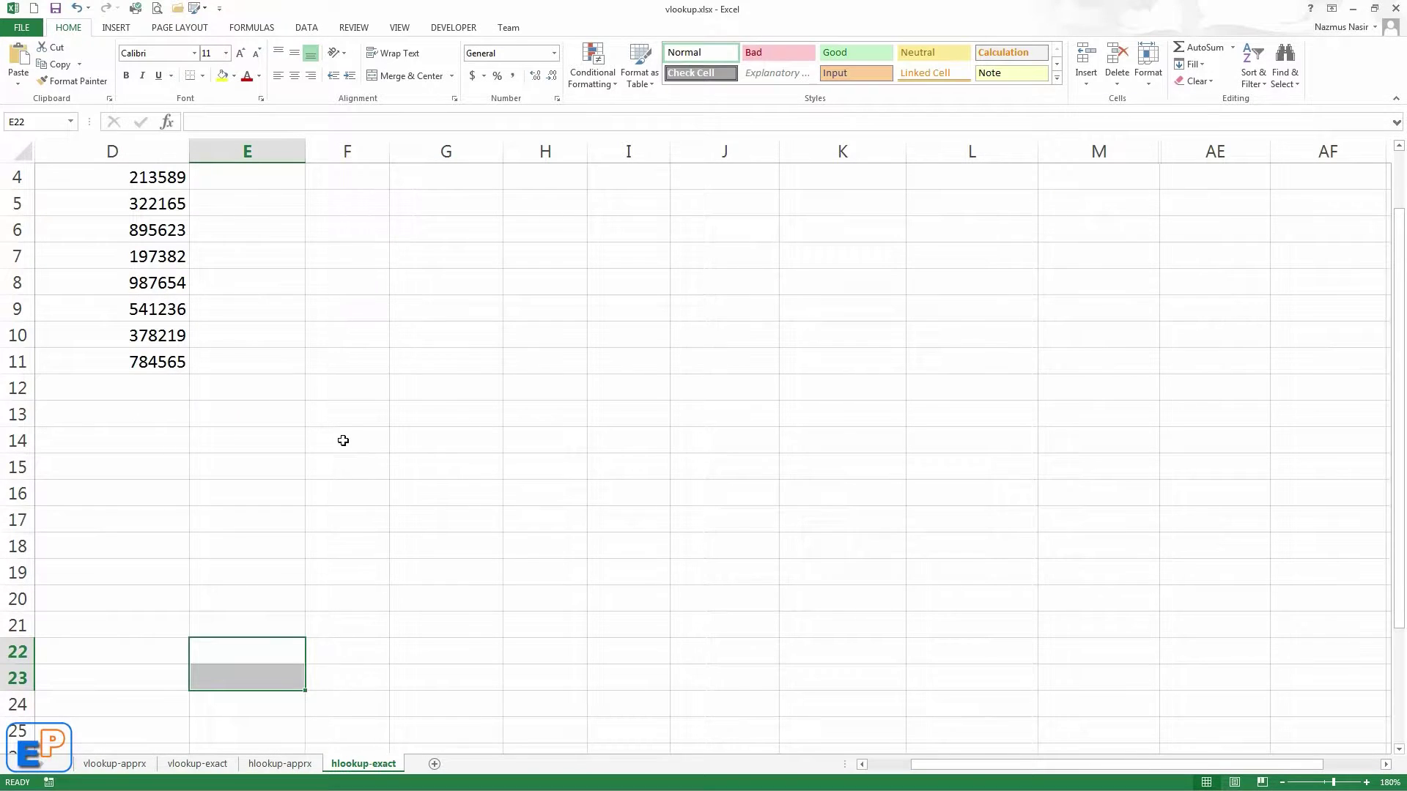
scroll(335, 418, up, 1)
click(370, 259)
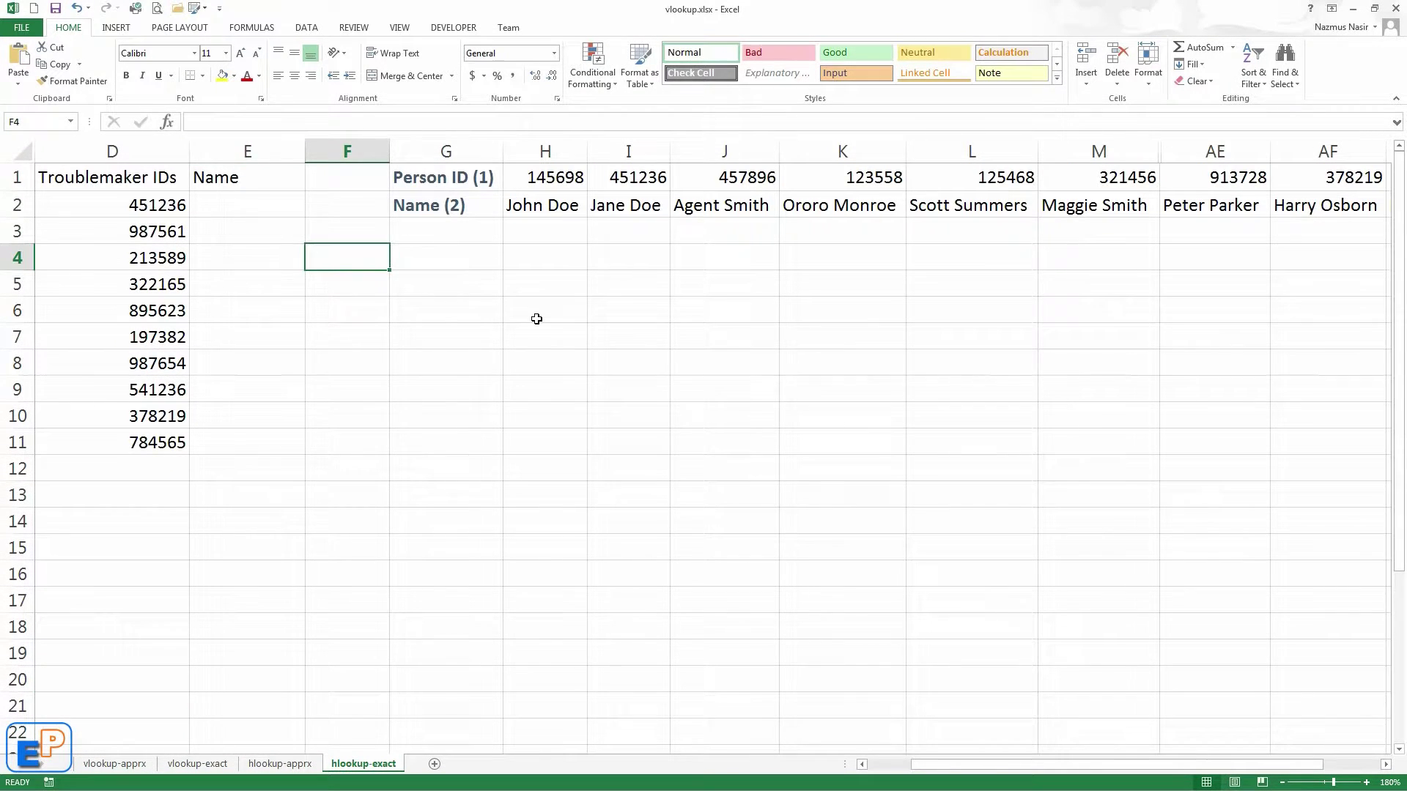
drag(1047, 769, 828, 755)
drag(110, 173, 258, 438)
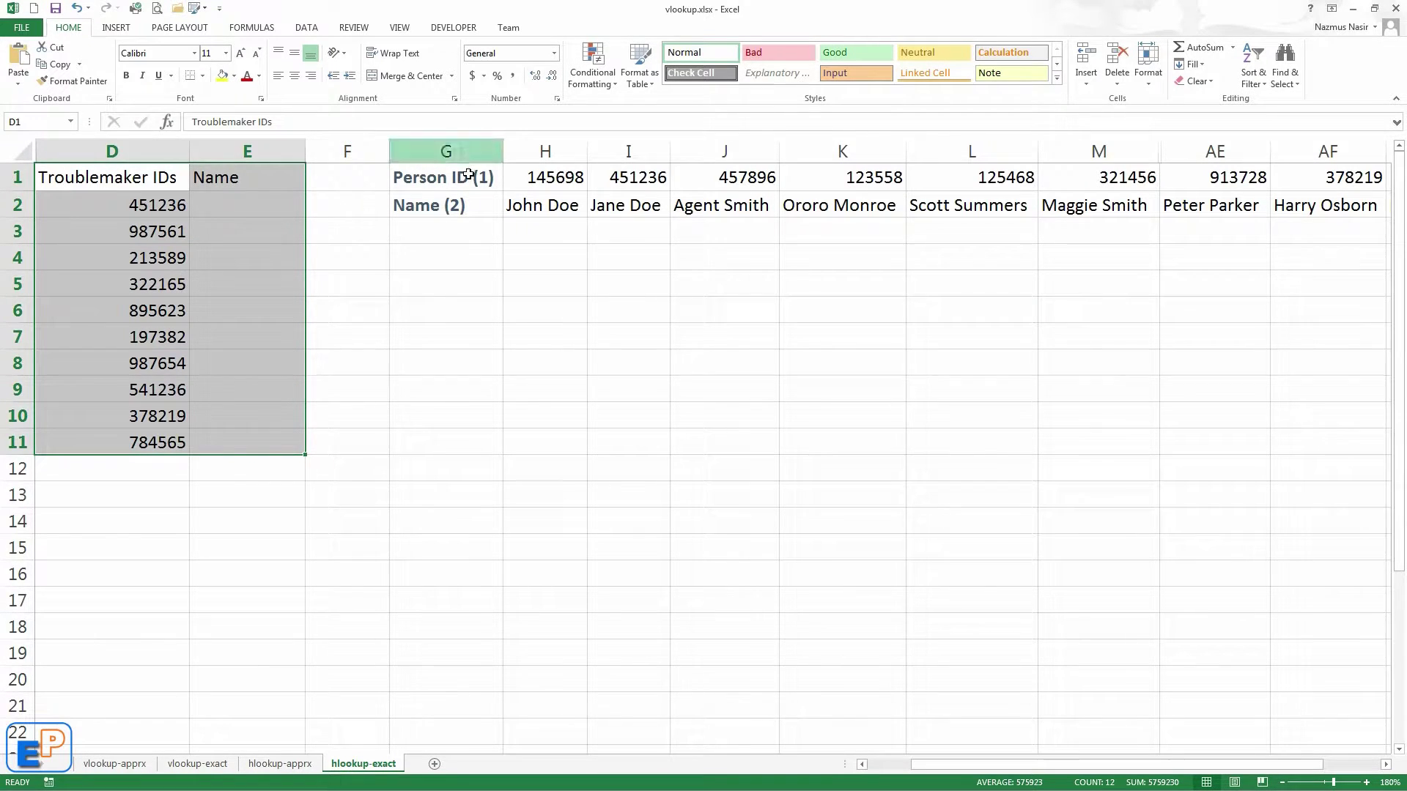
drag(468, 176, 469, 202)
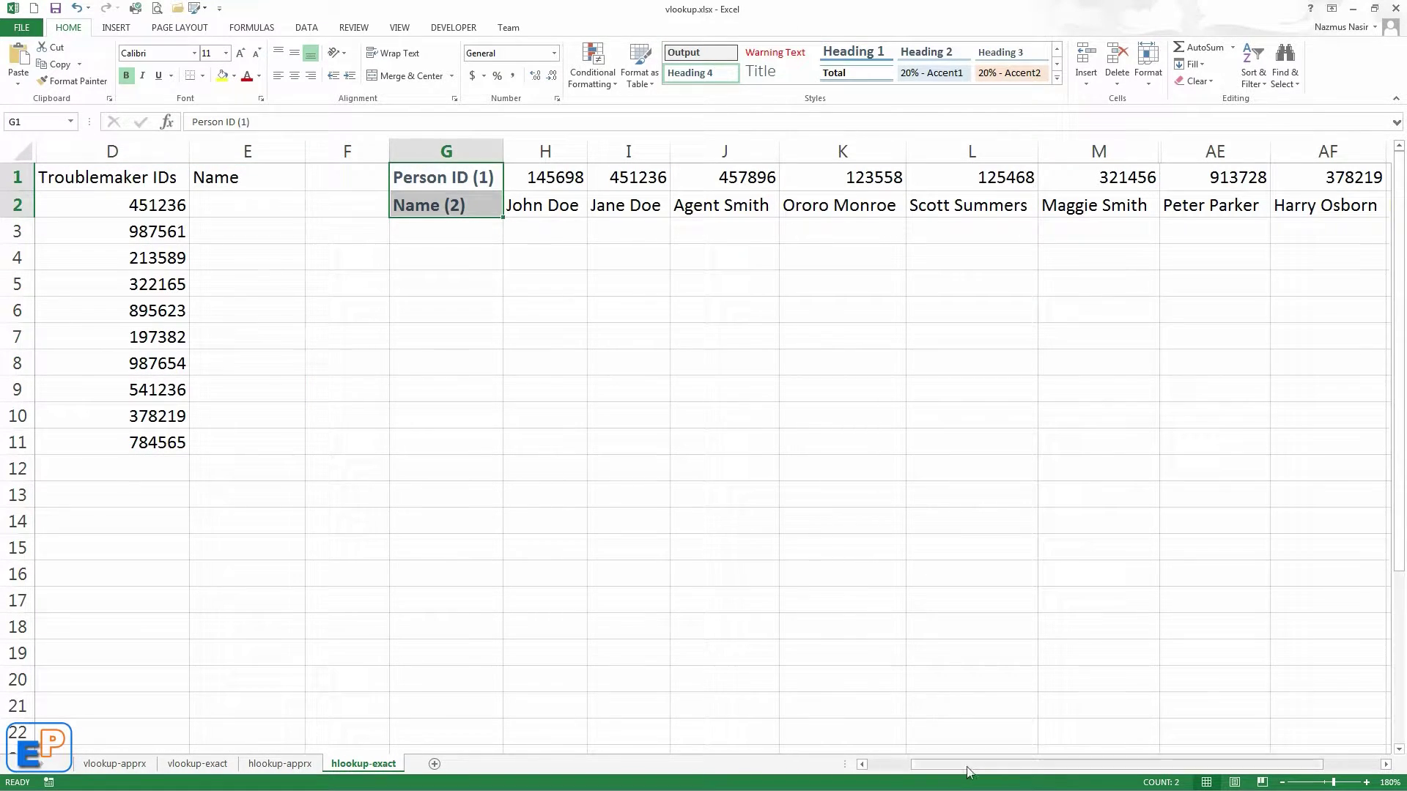
drag(976, 769, 1070, 767)
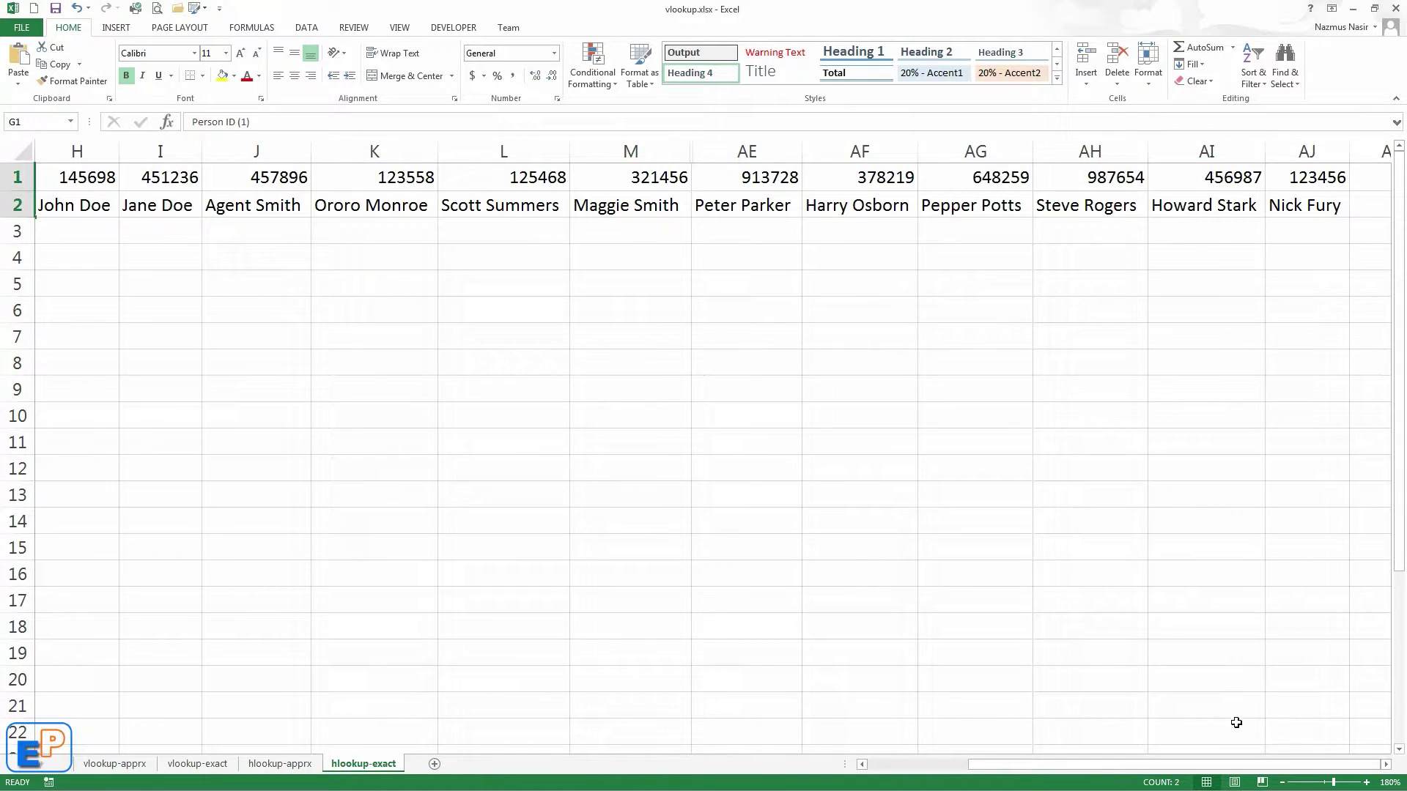
Unhide columns M through AE, then start an =HLOOKUP( formula in E2
click(1387, 765)
click(1387, 765)
drag(1259, 765, 1150, 778)
drag(1129, 152, 1166, 152)
right_click(1166, 152)
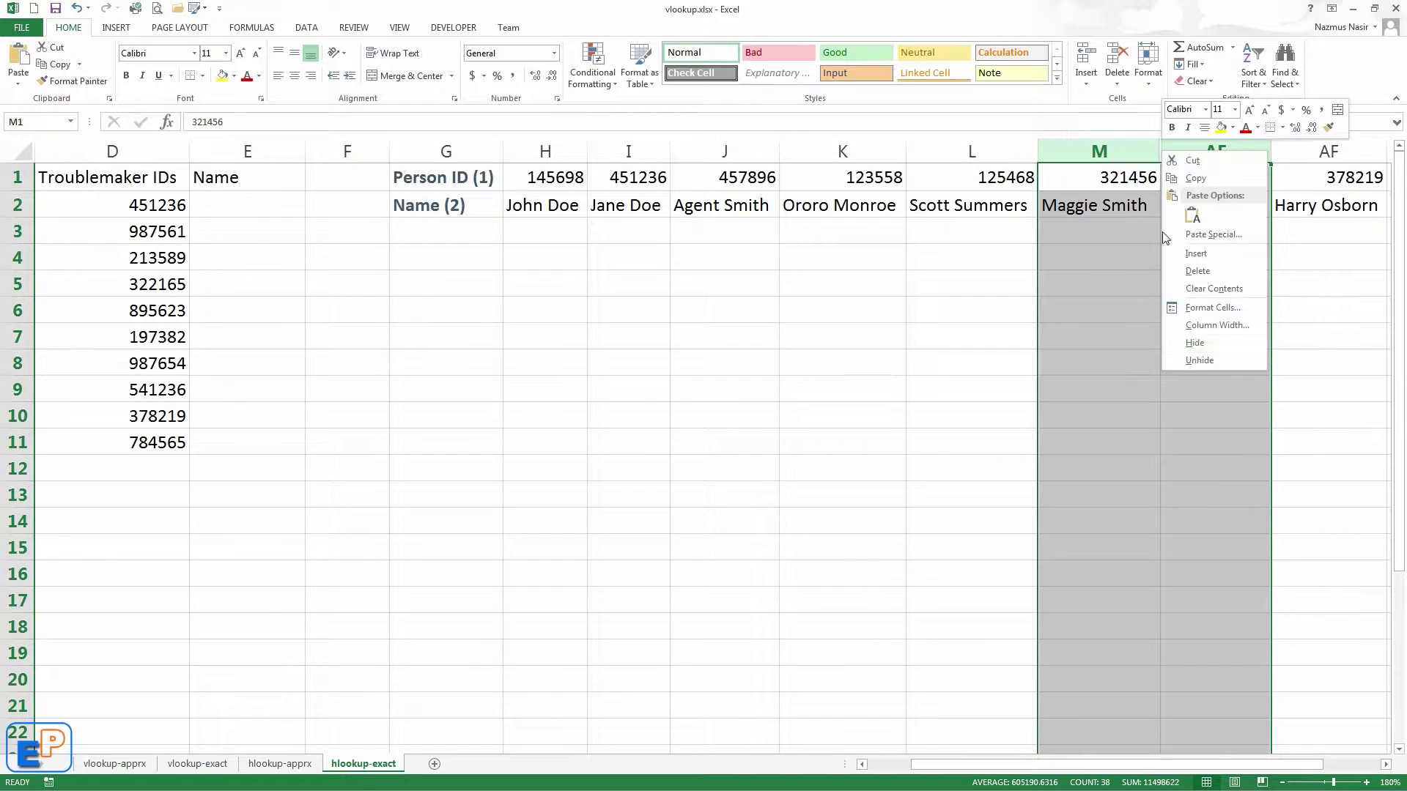
click(1200, 353)
drag(1077, 764, 867, 777)
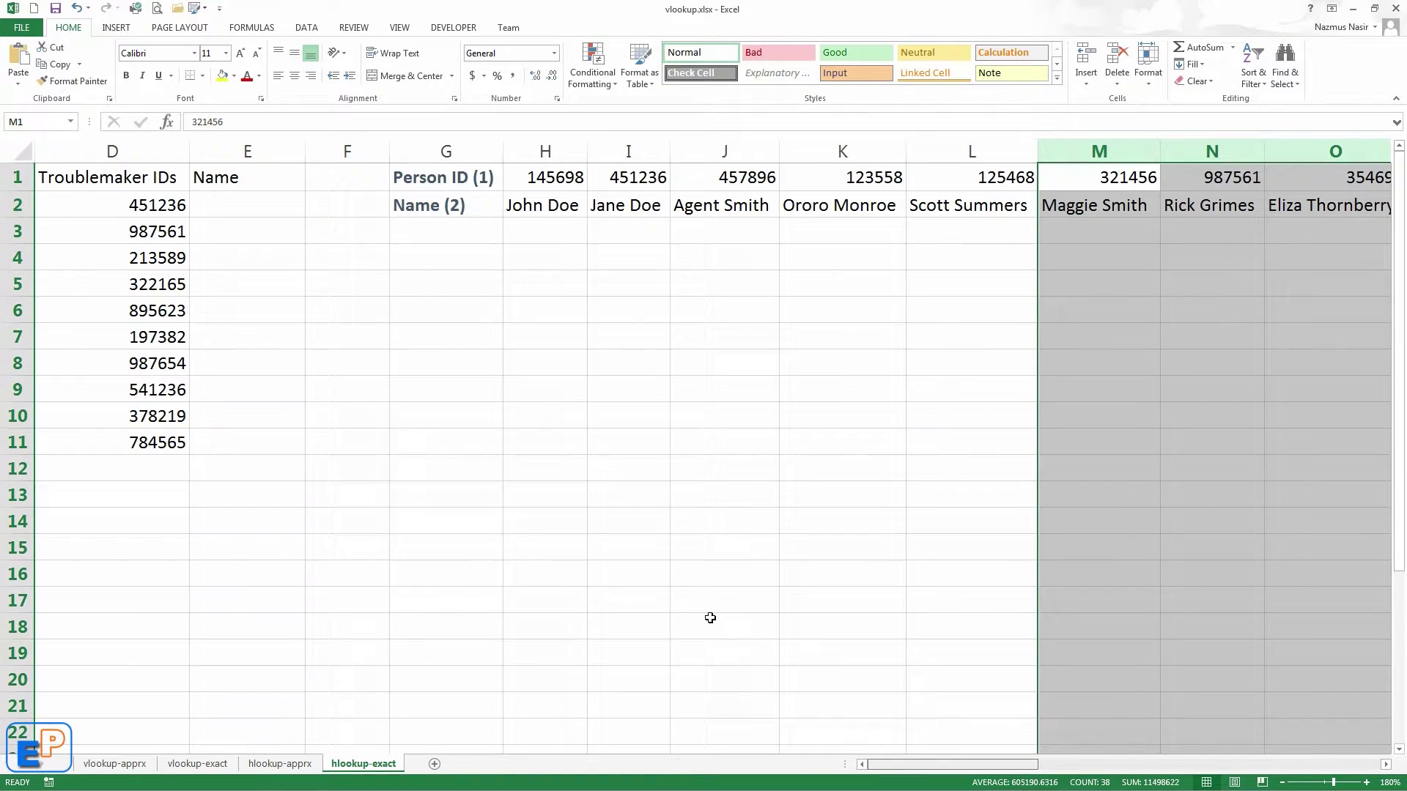
click(256, 197)
text(=HLOOKUP()
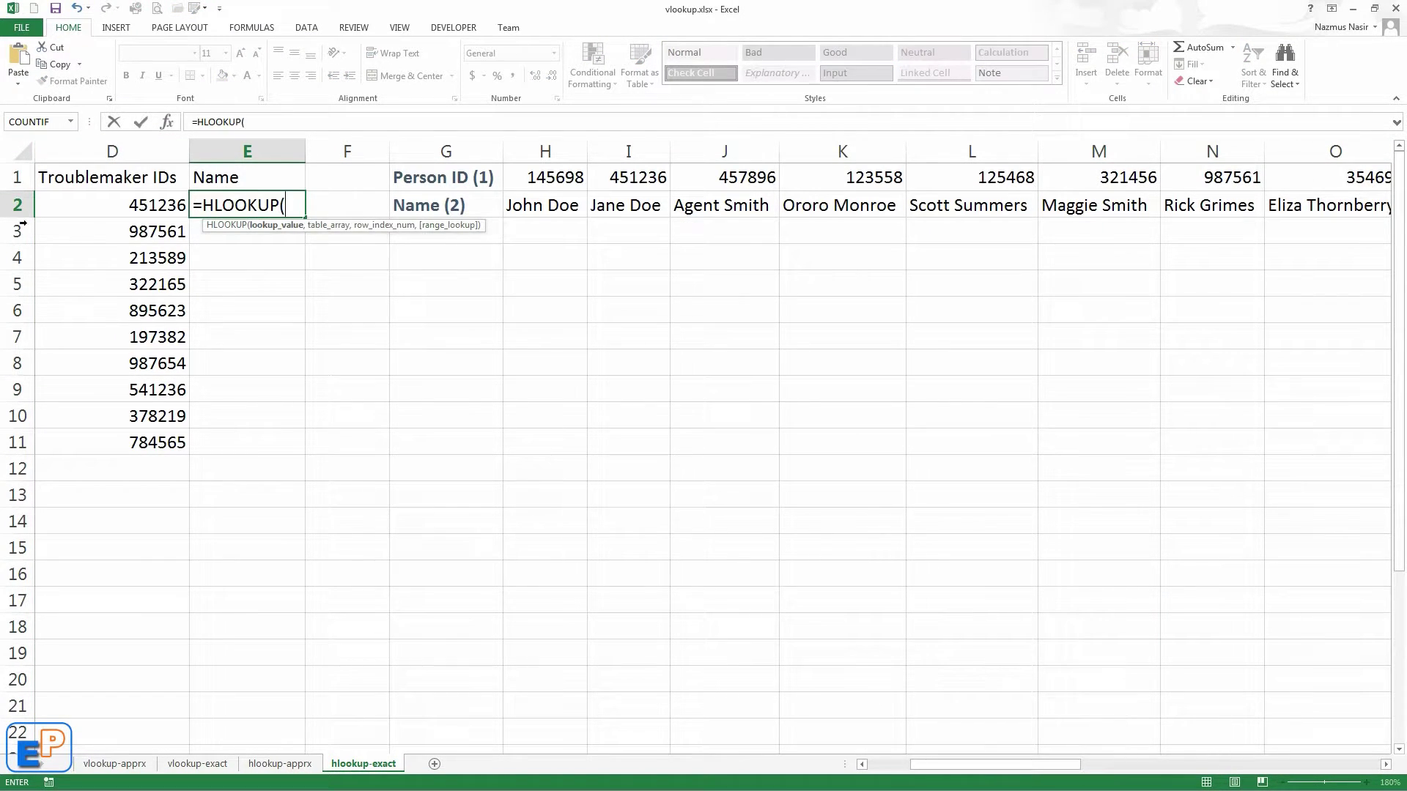
Complete E2's HLOOKUP using D2 as lookup value, absolute range $H$1:$AJ$2 and row 2
click(104, 210)
text(,)
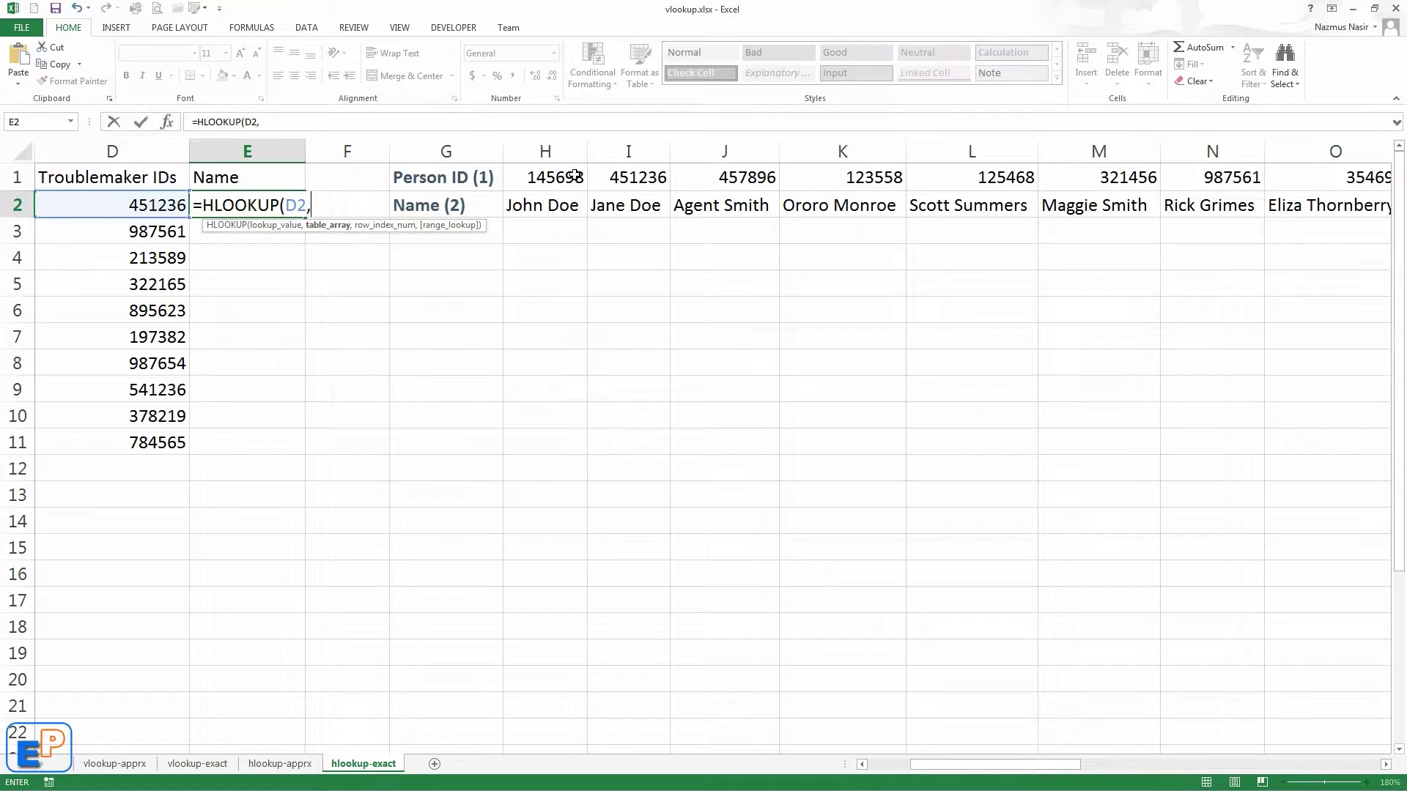
drag(543, 176, 542, 175)
key(ctrl+shift+Right)
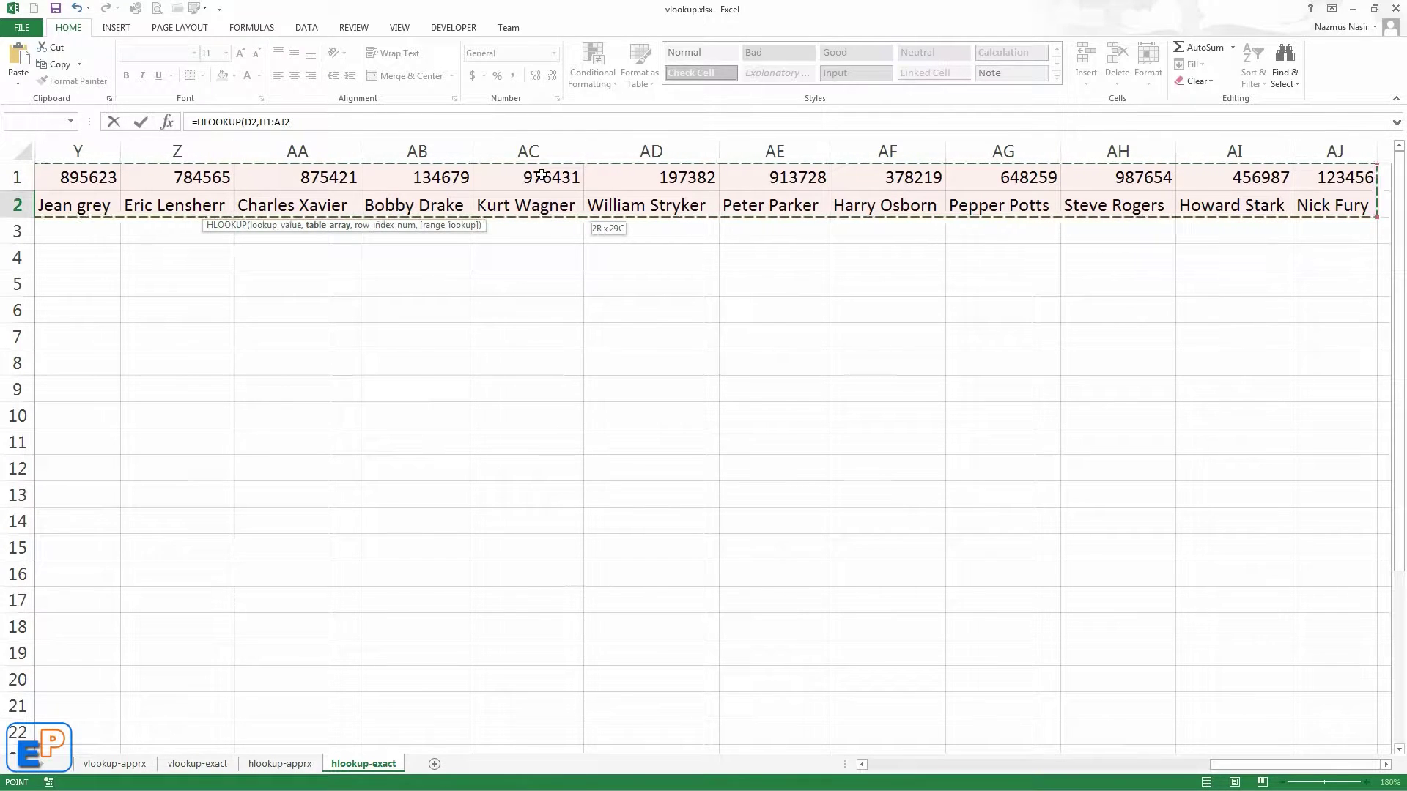
key(F4)
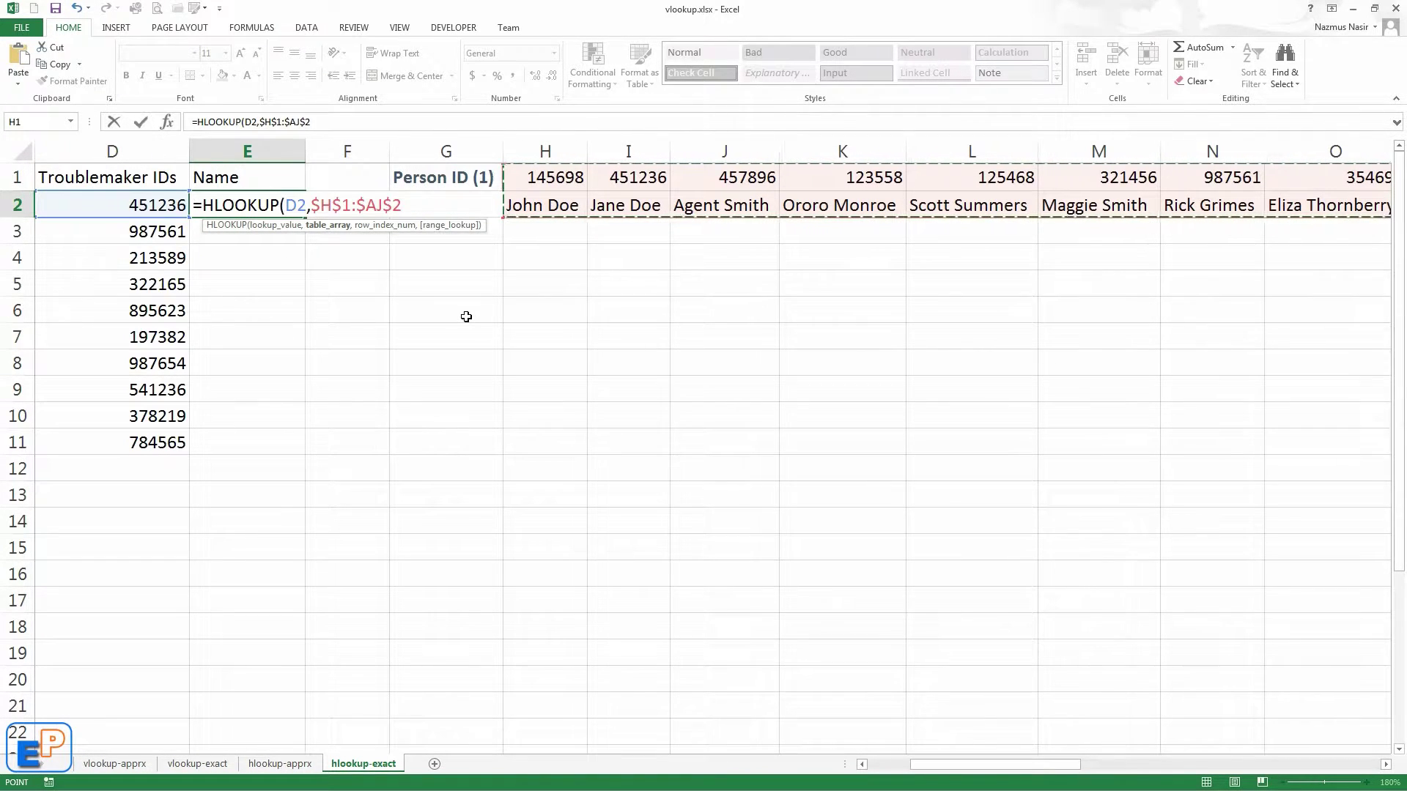
text(,)
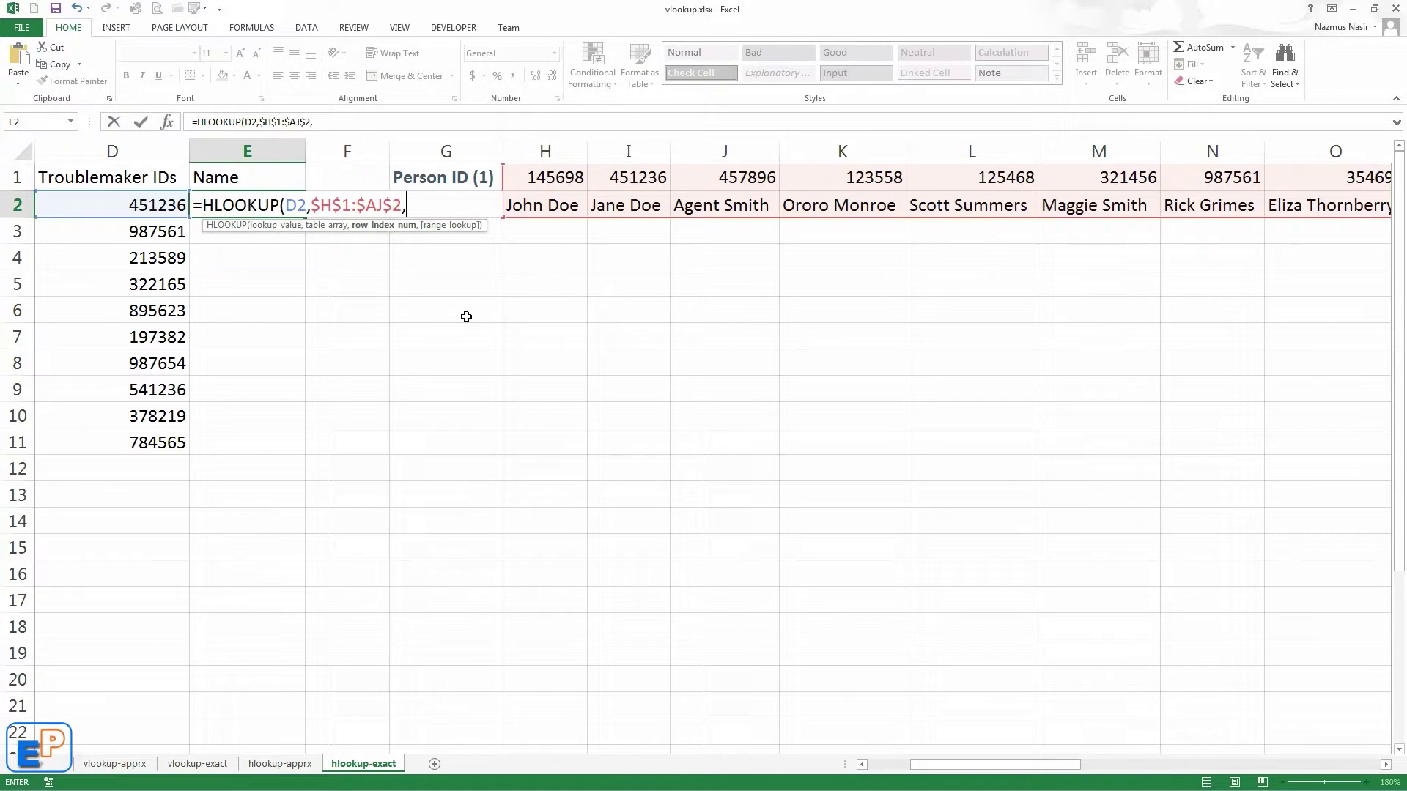
text(21)
text(,)
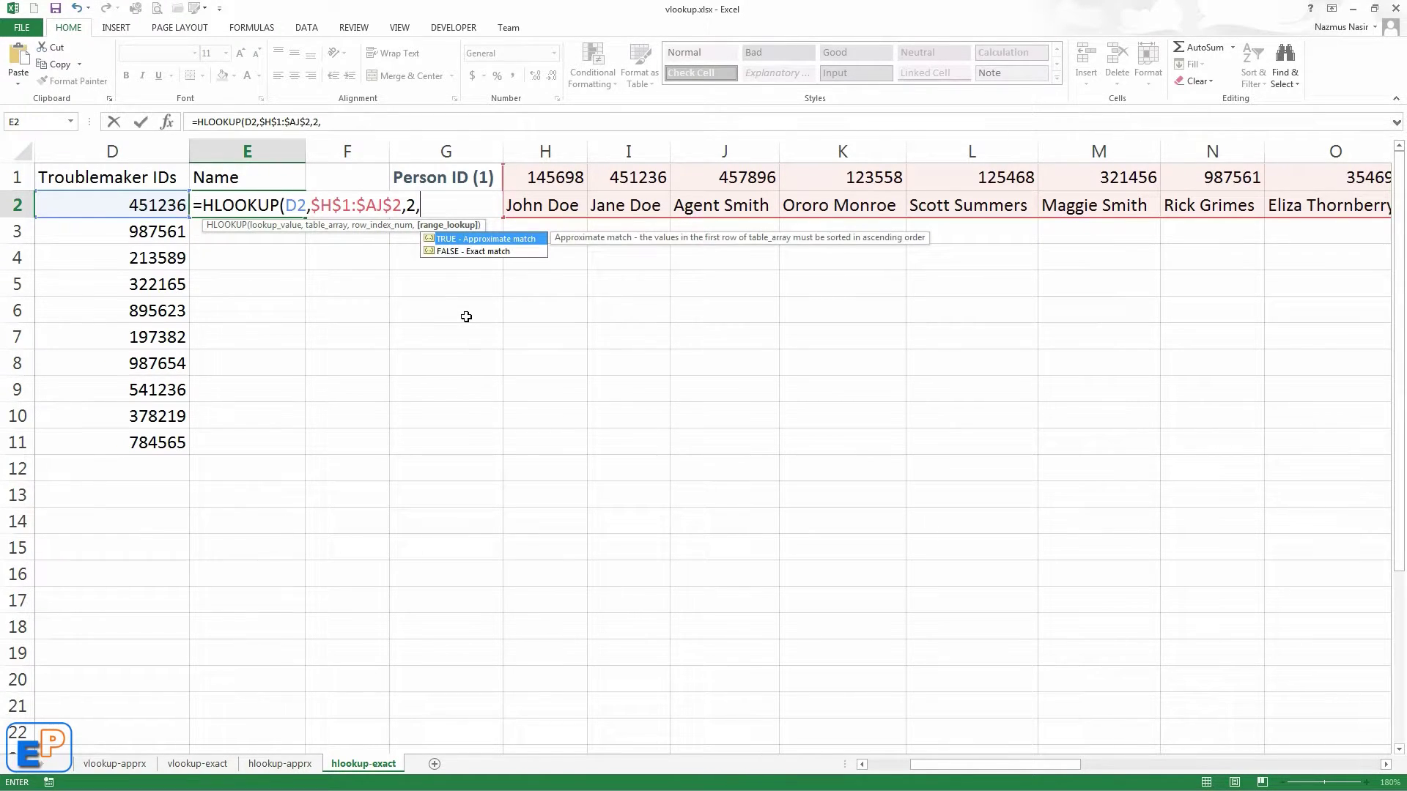
key(Down)
key(Tab)
key(Return)
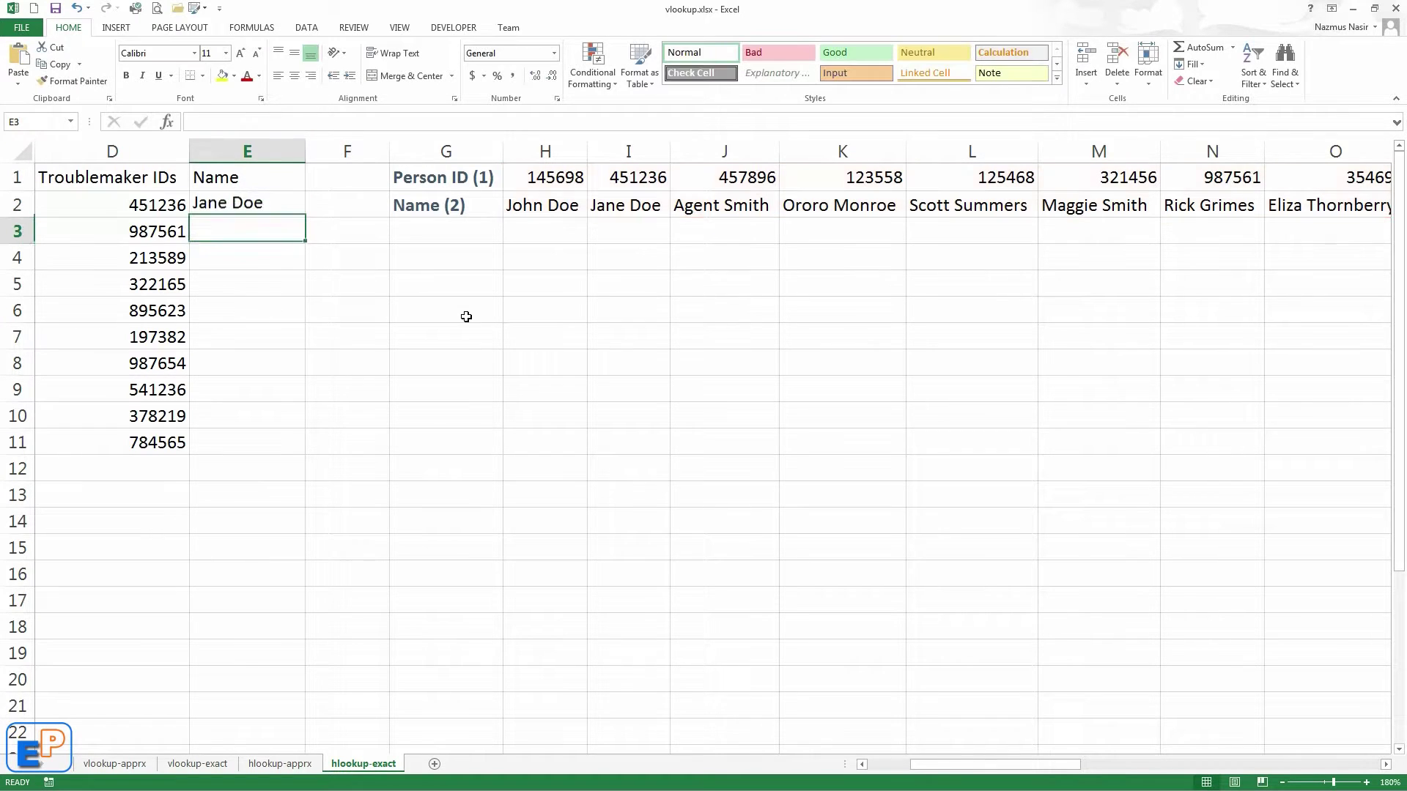
Set the match argument to 0 for exact match and fill E2's formula down to E11
click(274, 204)
click(324, 122)
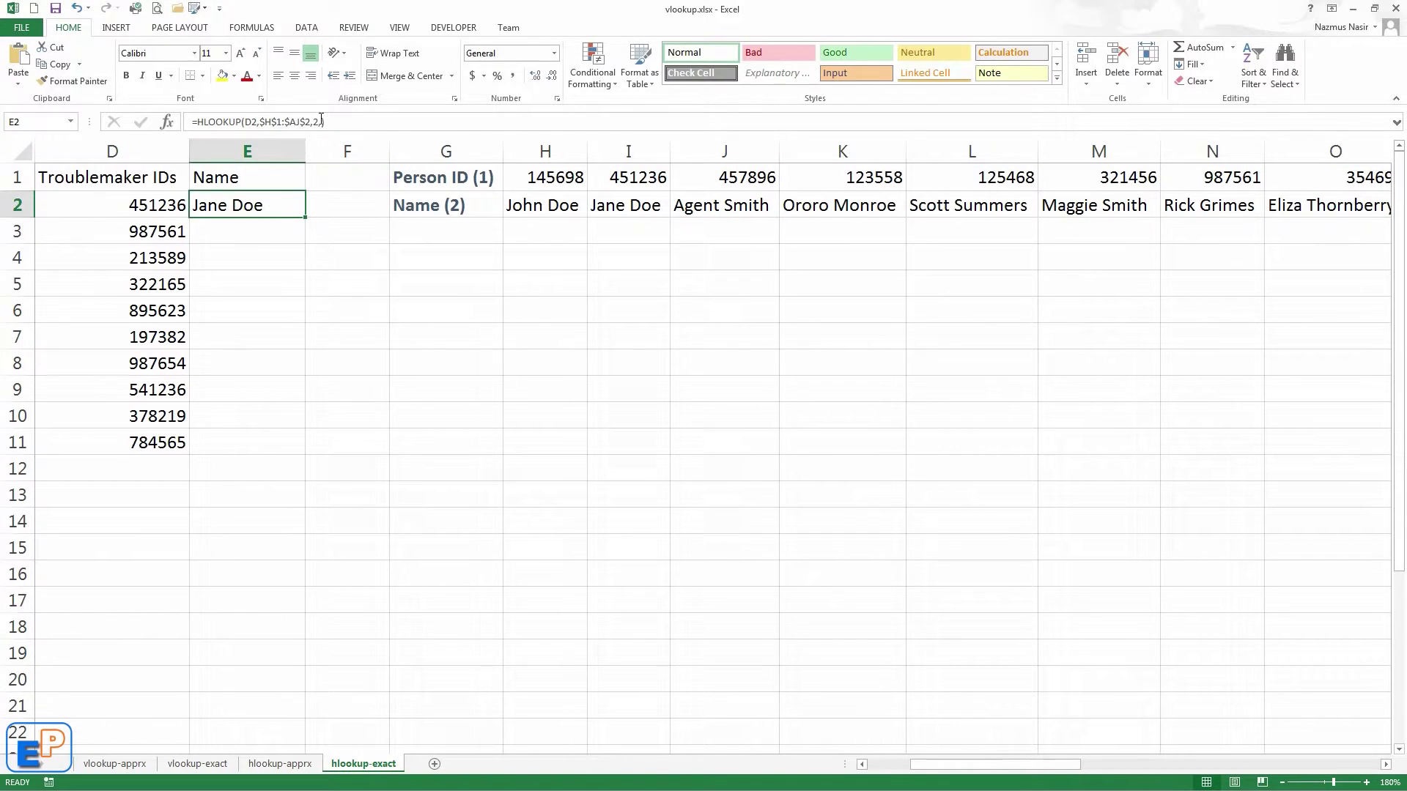
key(Right)
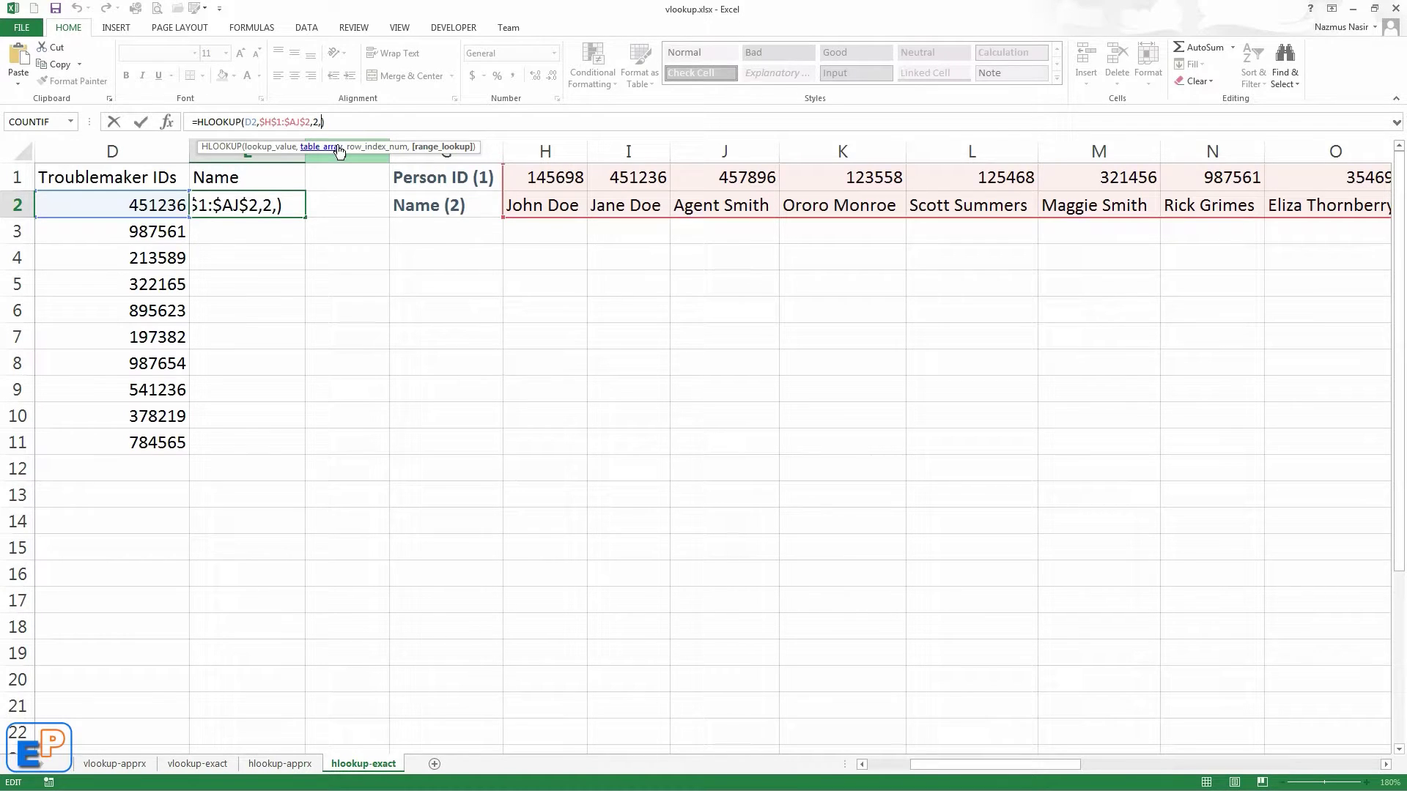
text(0)
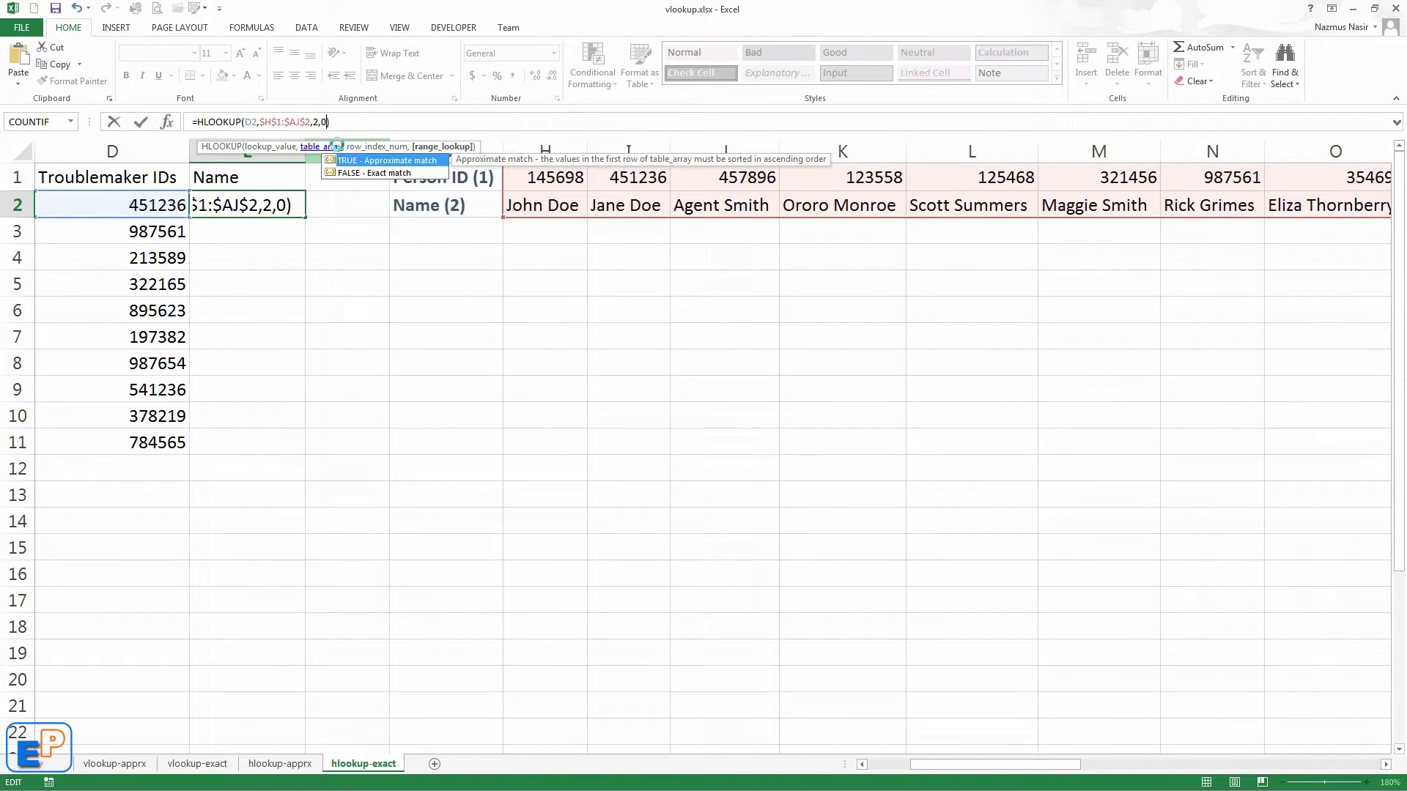
key(Return)
click(231, 203)
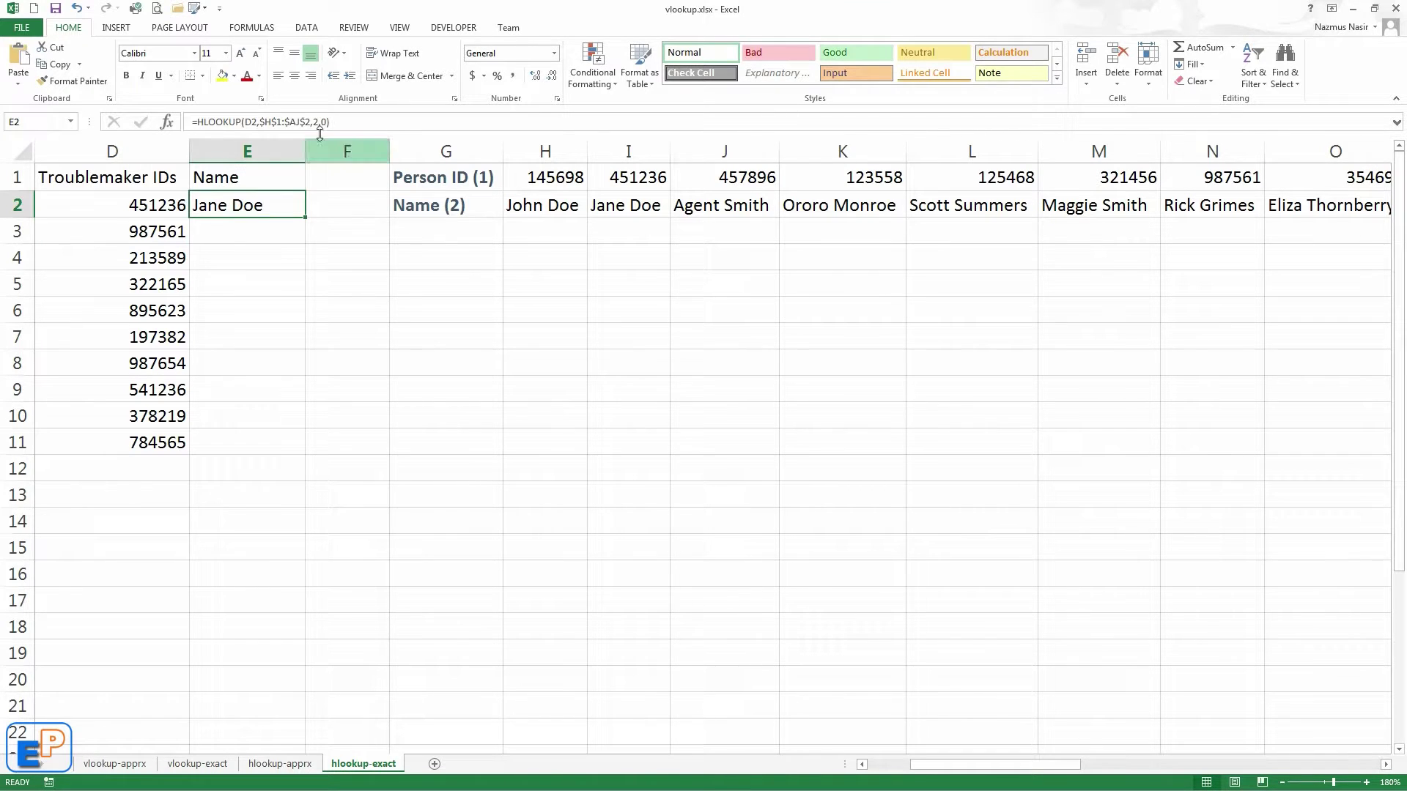
double_click(305, 218)
Check E9's #N/A and search the sheet for its unmatched ID 541236
click(257, 244)
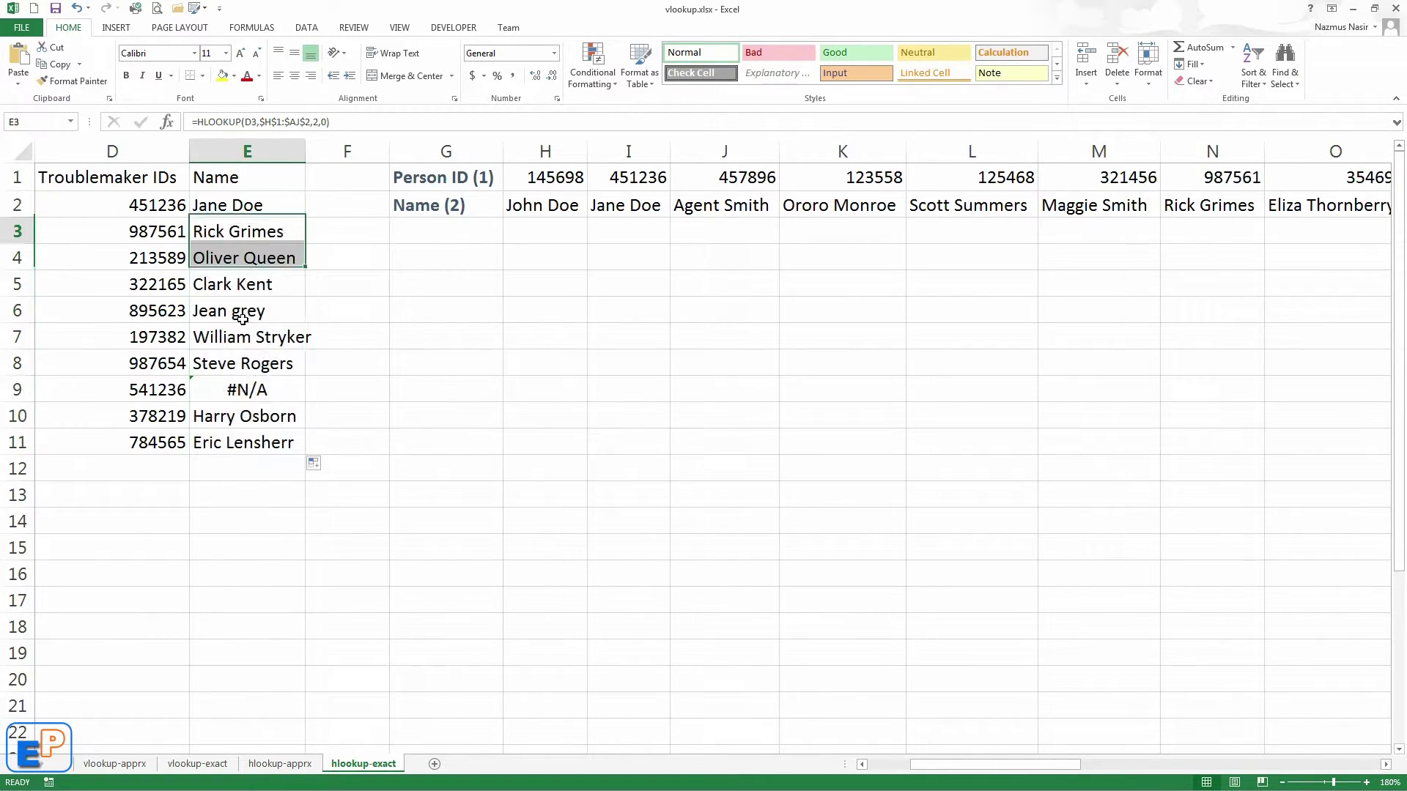
click(247, 389)
click(135, 386)
key(ctrl+c)
key(ctrl+f)
key(ctrl+v)
click(686, 485)
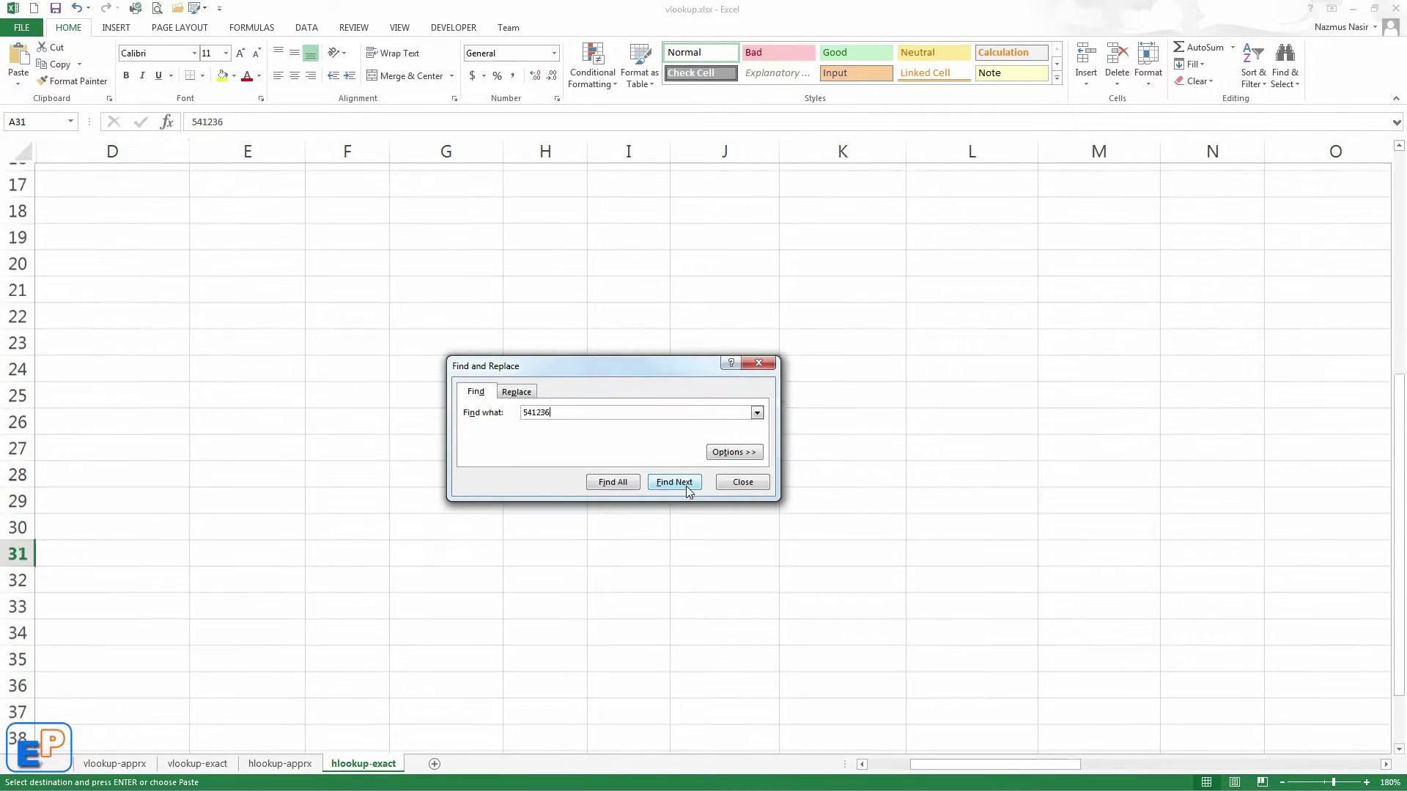
click(758, 362)
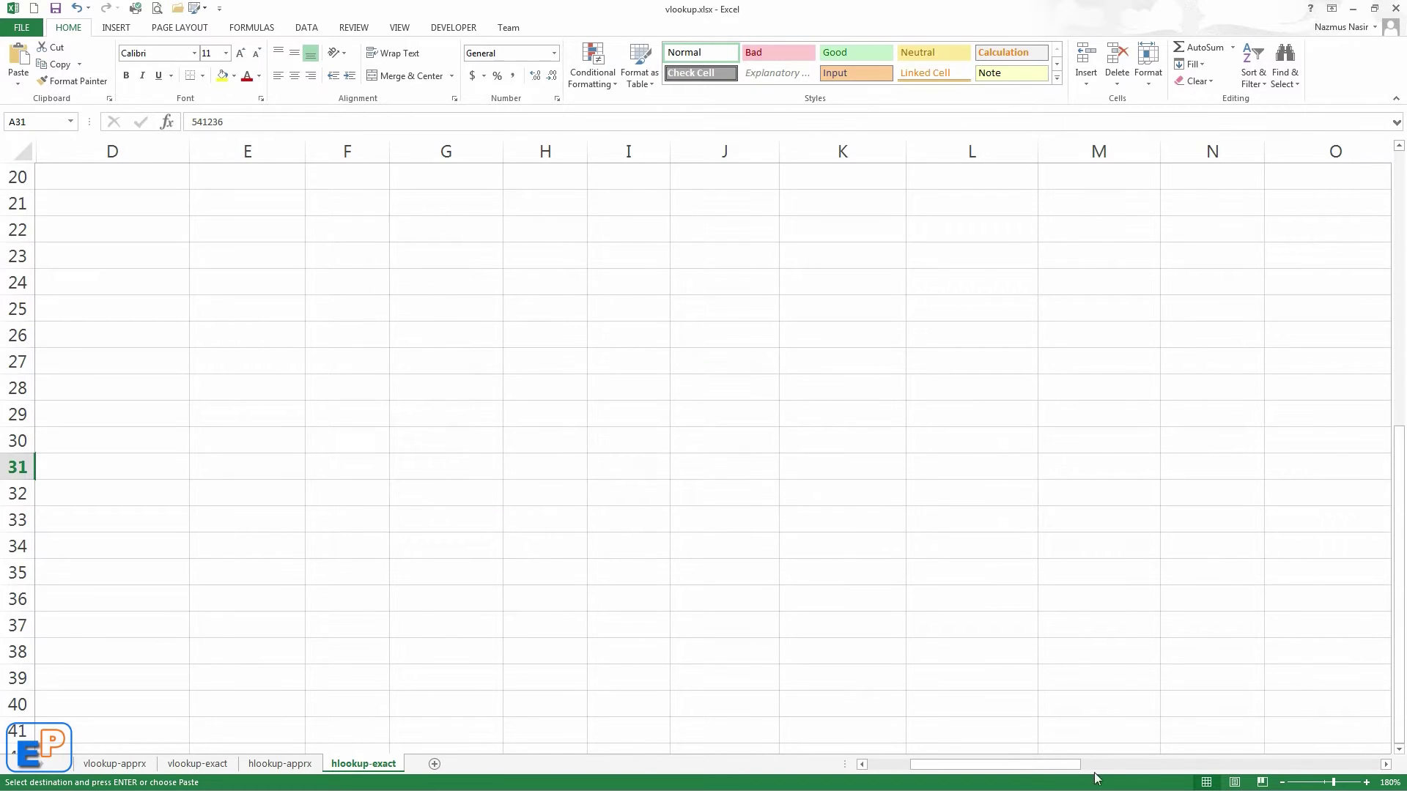
Copy ID 976431 from AC1 into D9 so E9 returns Kurt Wagner
scroll(879, 594, up, 7)
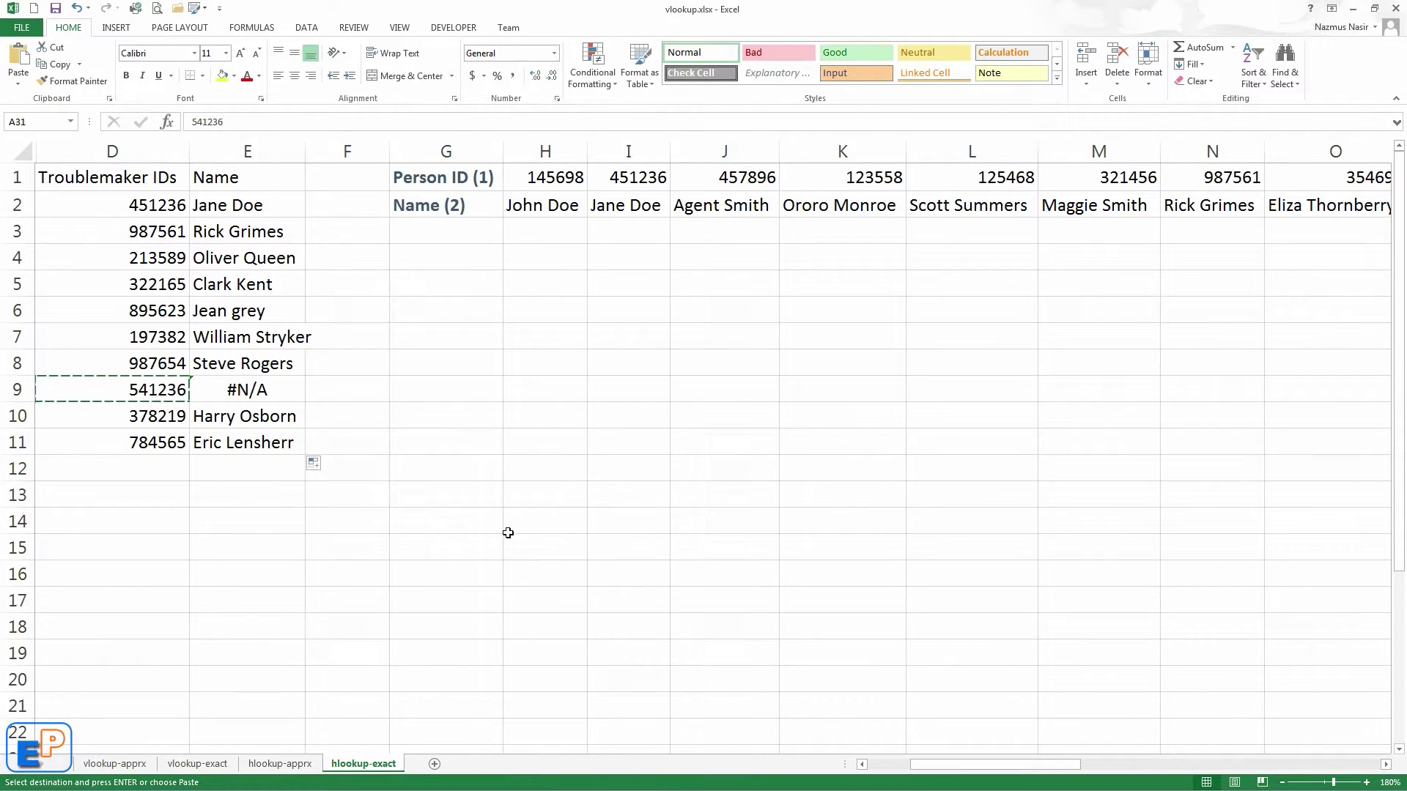
drag(961, 764, 1295, 786)
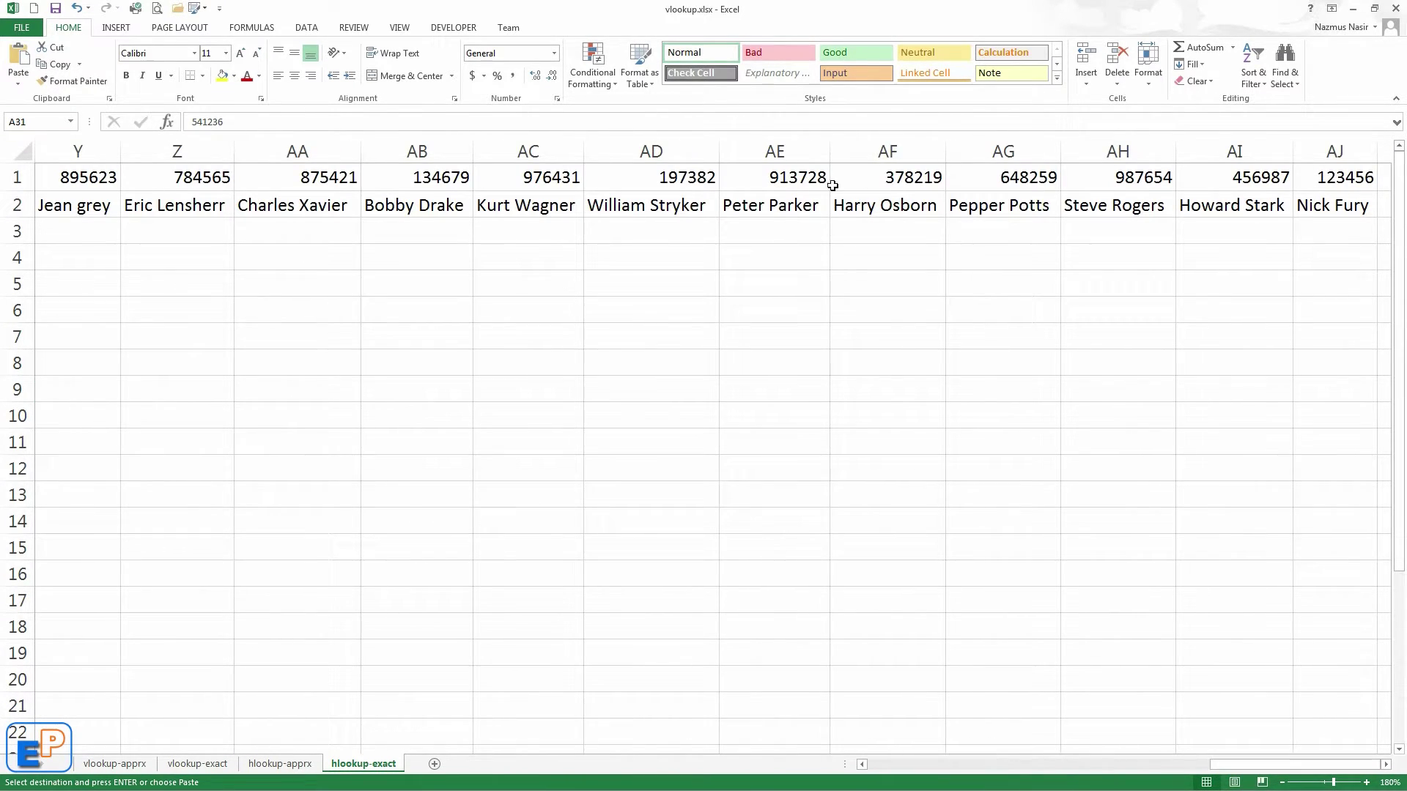
click(498, 187)
drag(1236, 765, 934, 771)
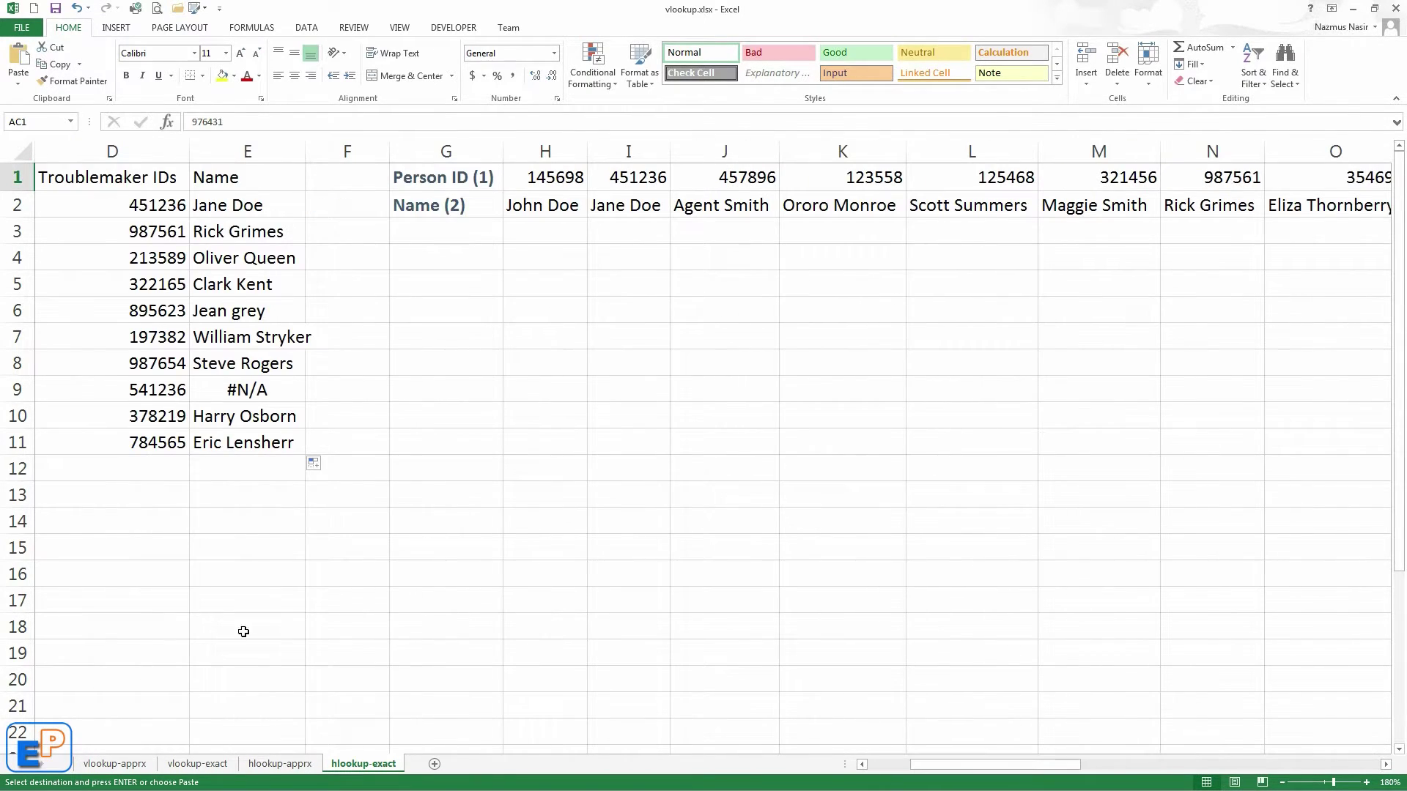
click(161, 392)
key(Return)
key(ctrl+z)
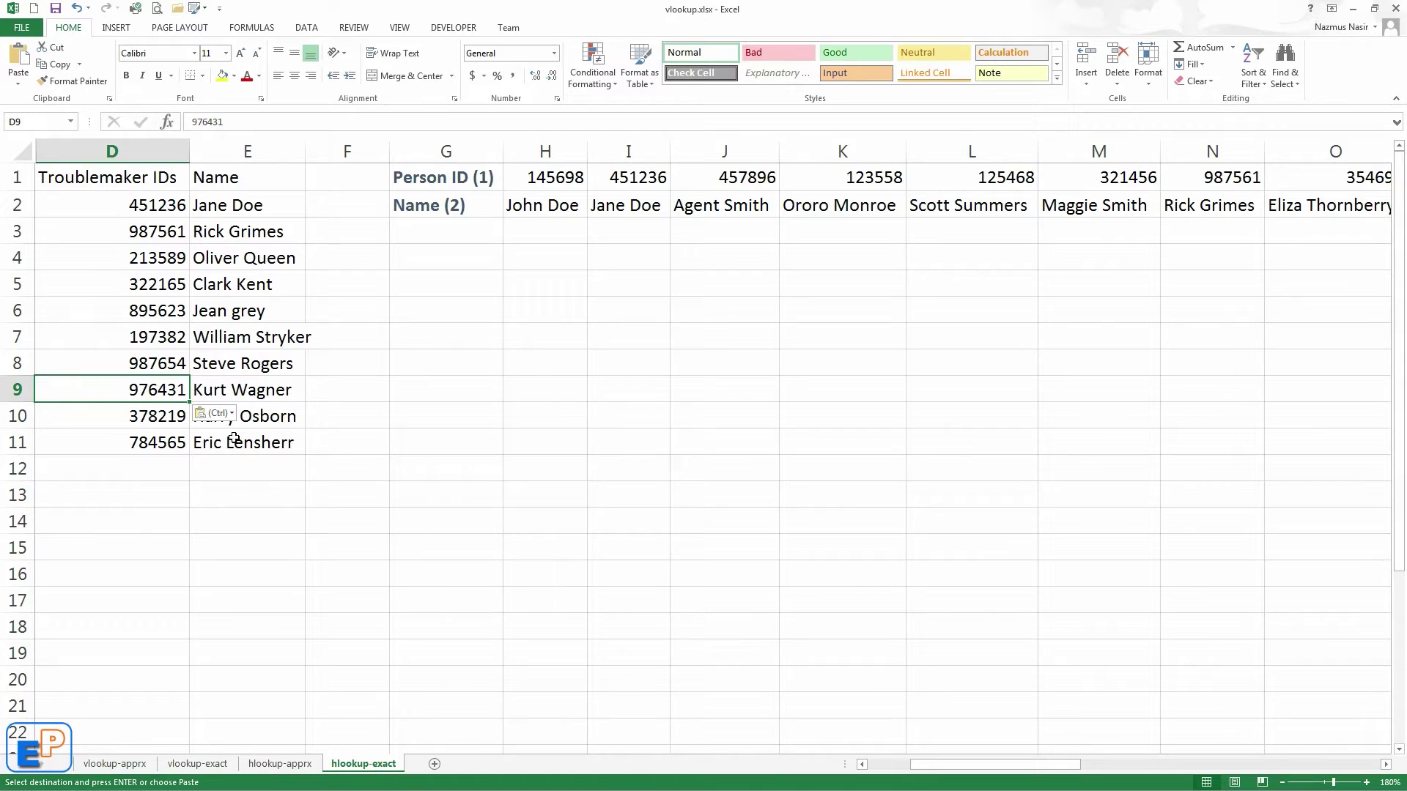
click(375, 388)
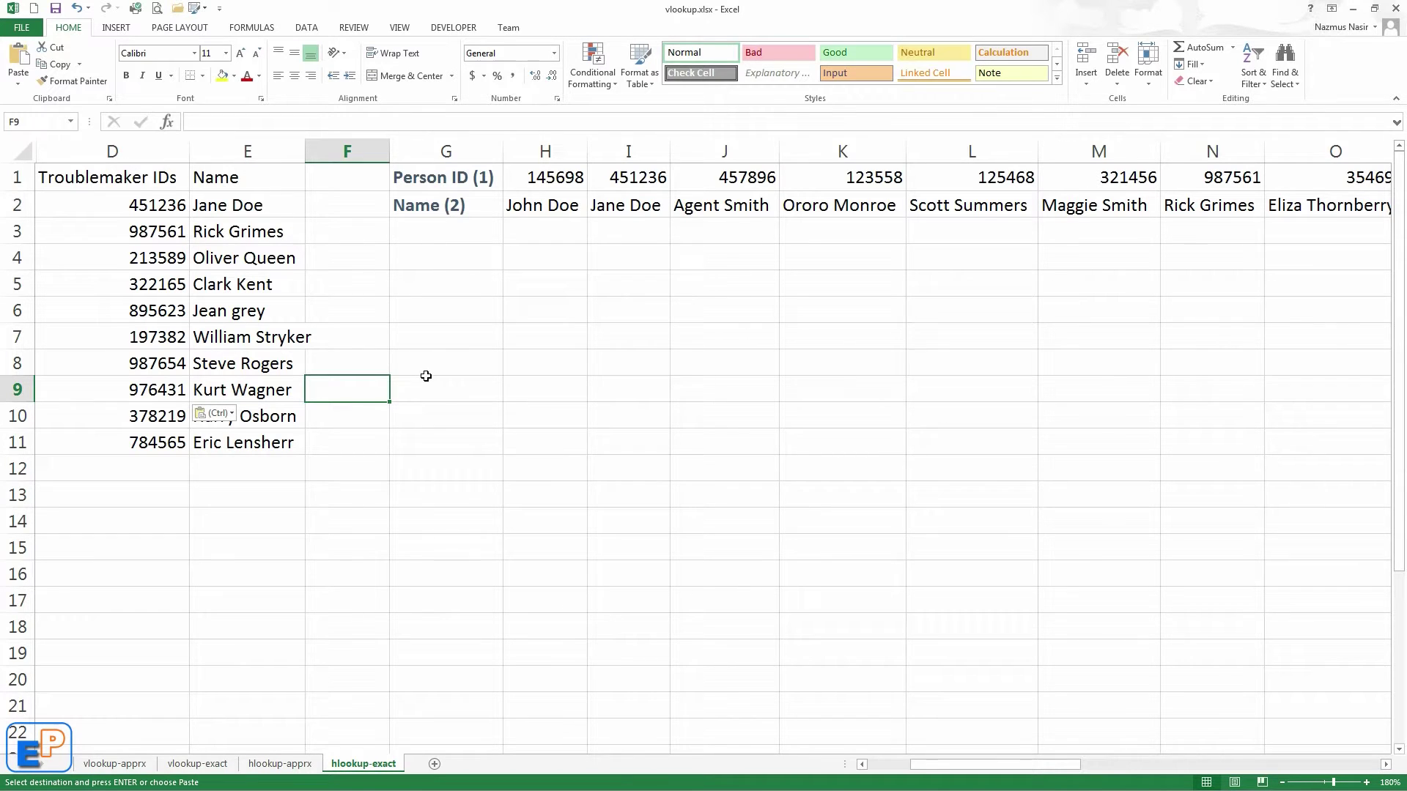
Return to the hlookup-apprx sheet showing tax rates from 10.0% to 39.6%
click(292, 769)
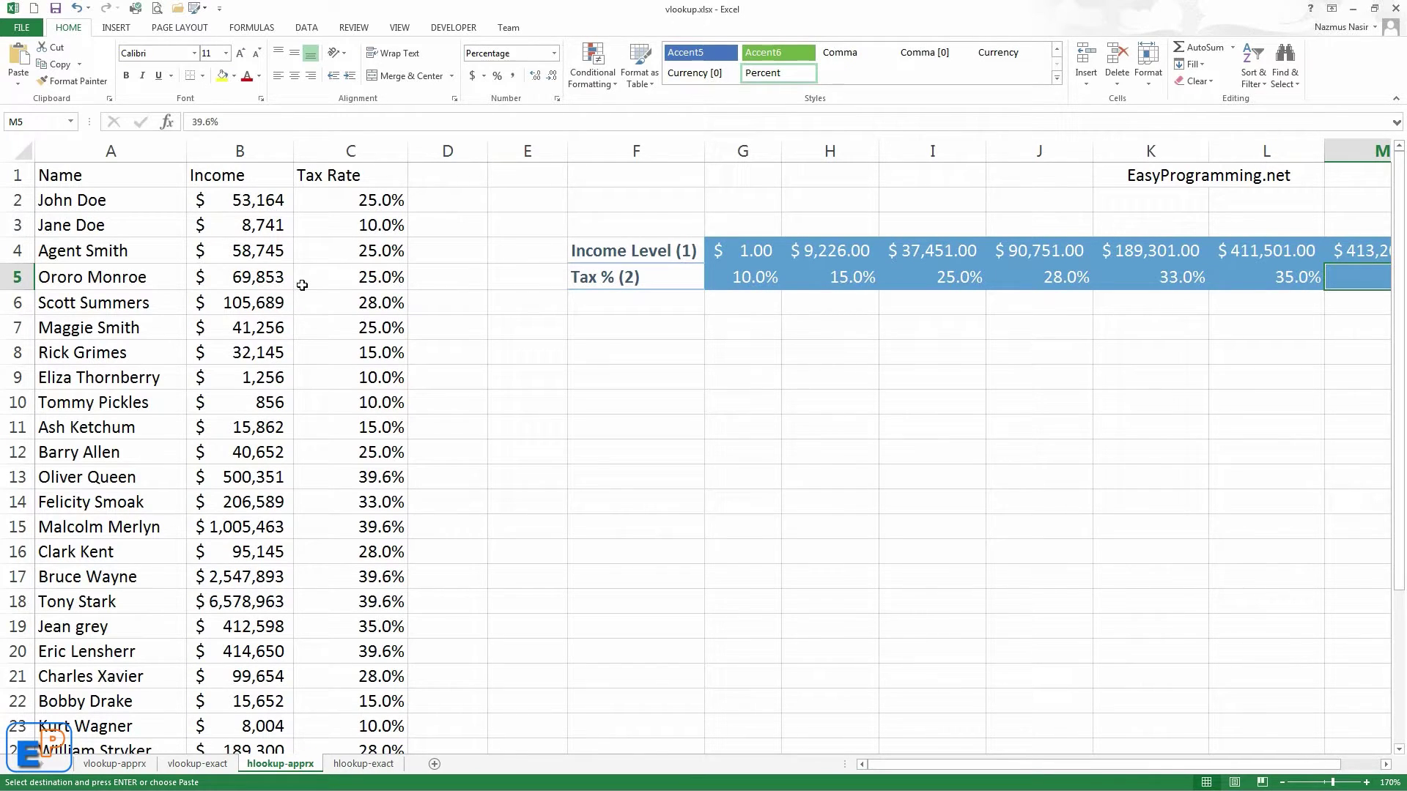
click(424, 305)
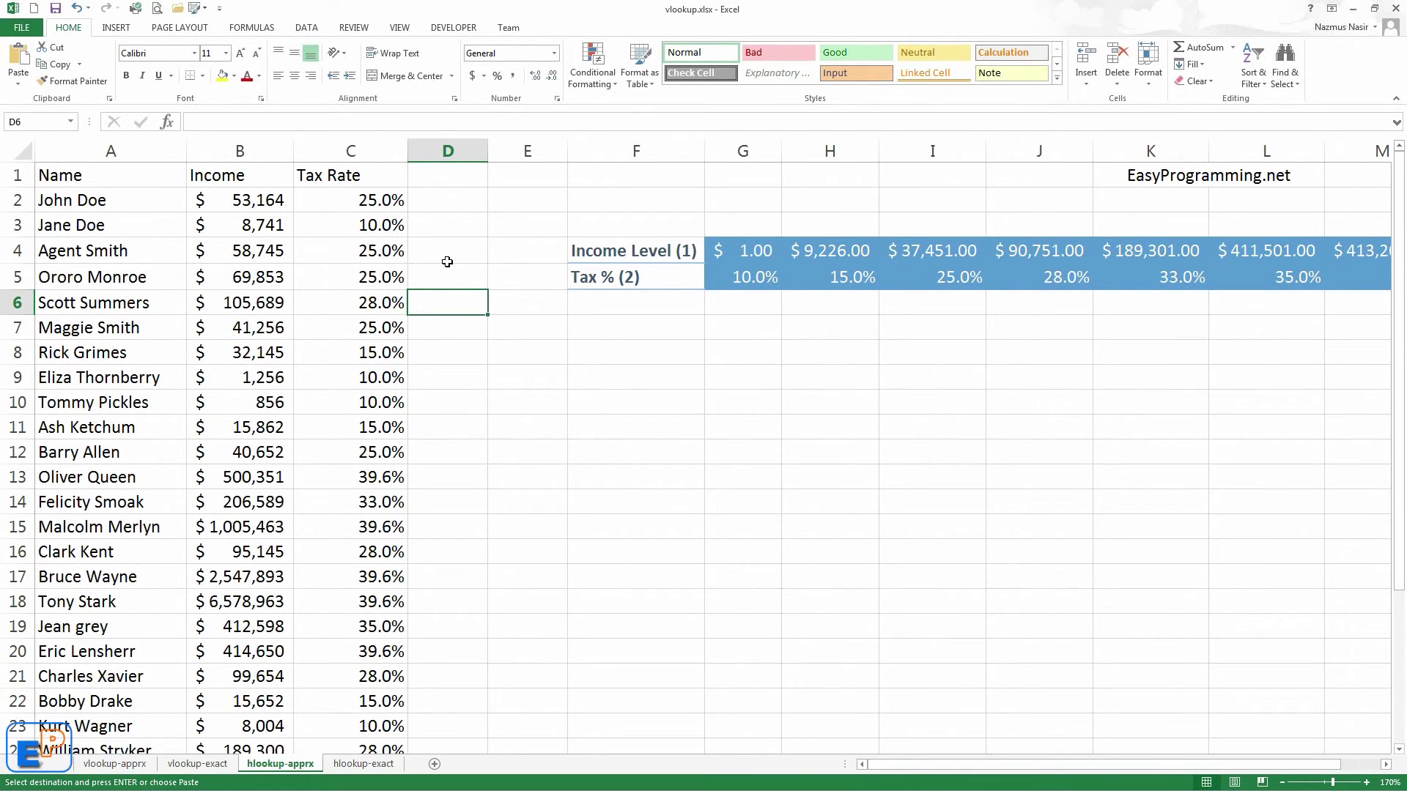
click(1101, 175)
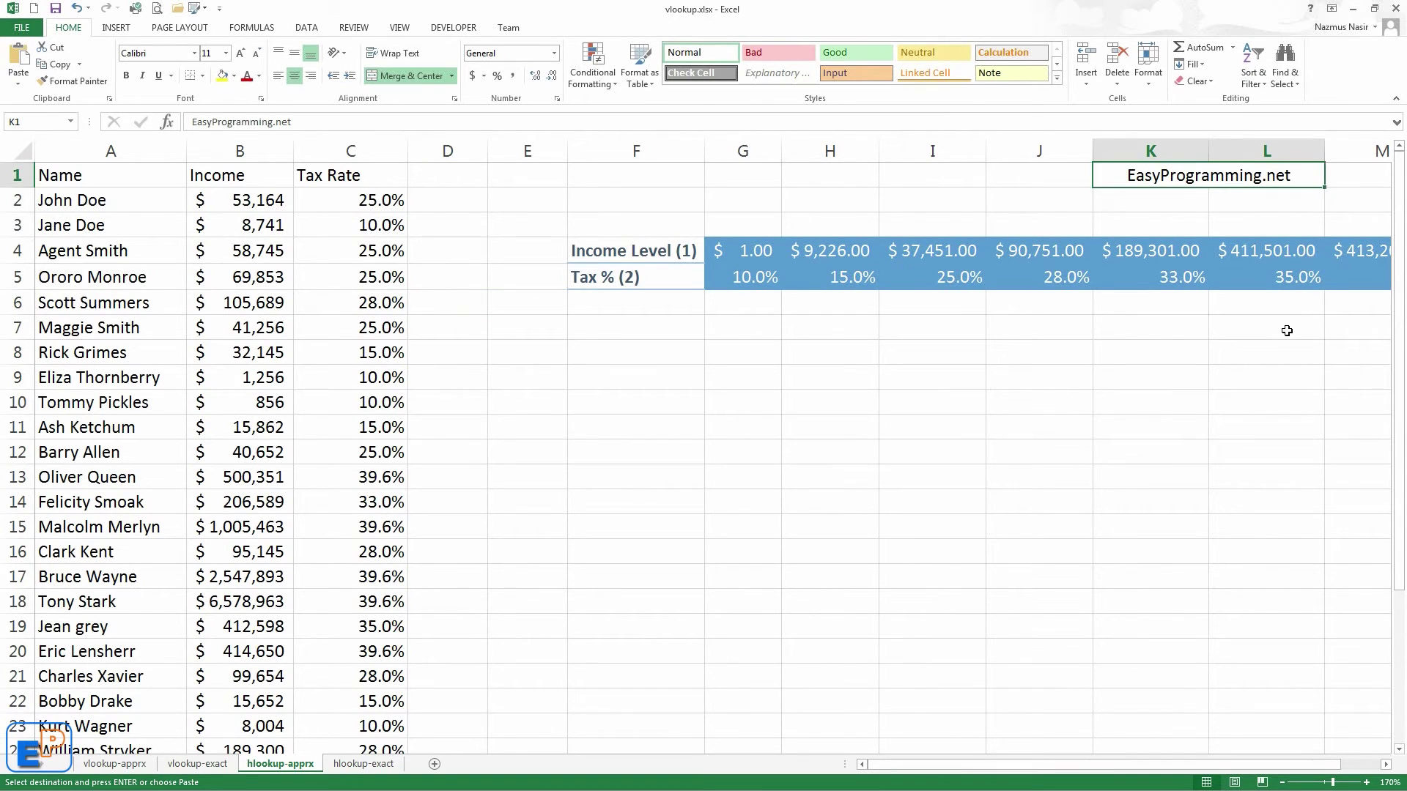